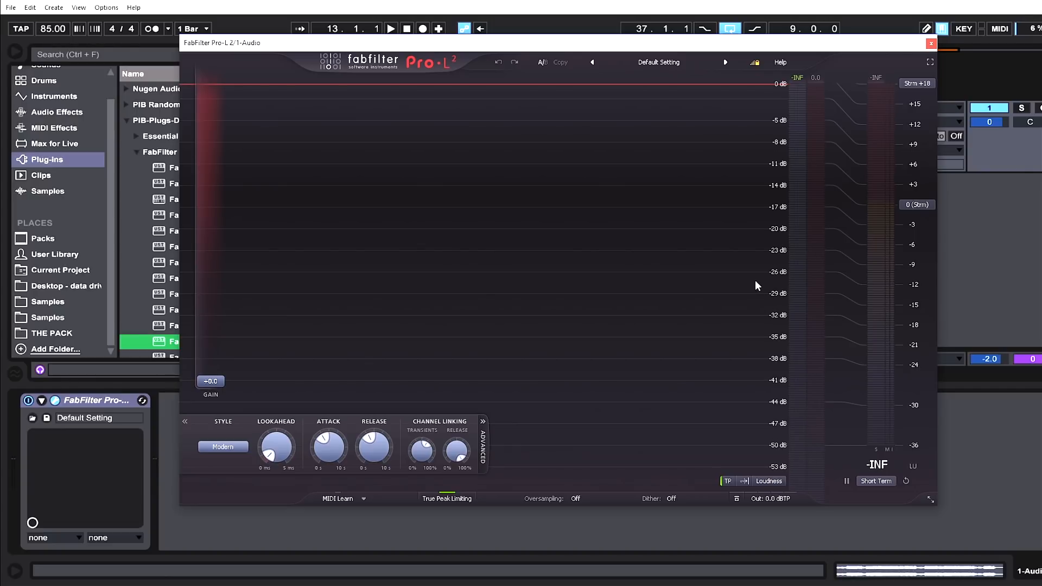
Choose the -14 LUFS (Streaming) loudness target for the meter.
click(924, 206)
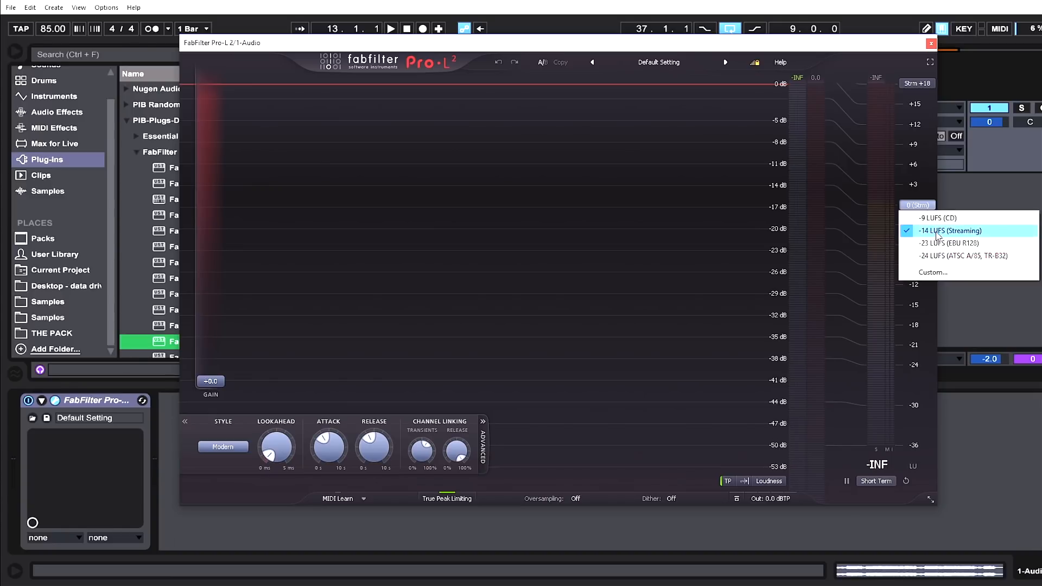
click(935, 232)
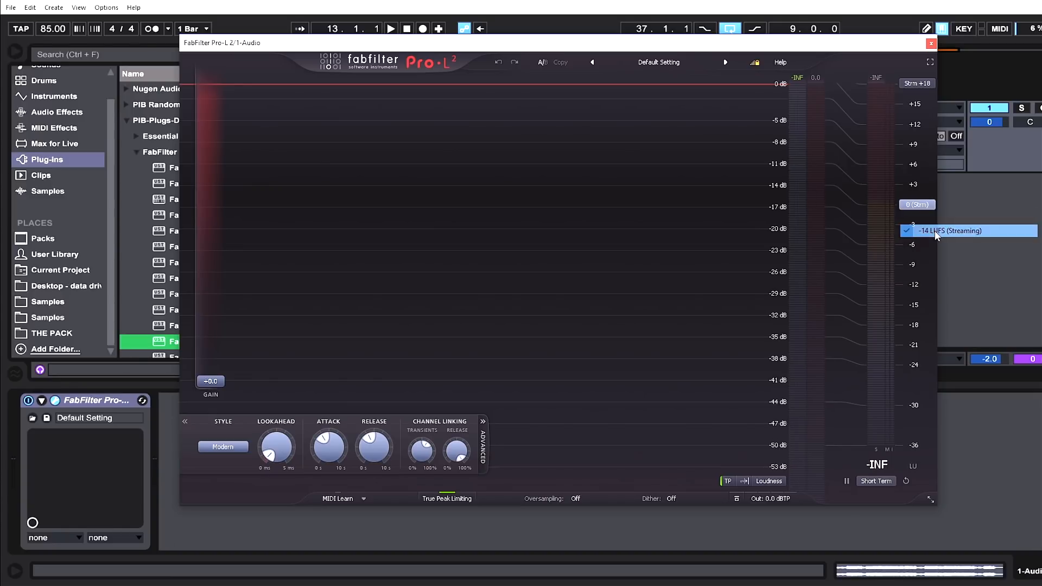
Set the loudness meter scale to Absolute and its range to Strm +9.
click(917, 84)
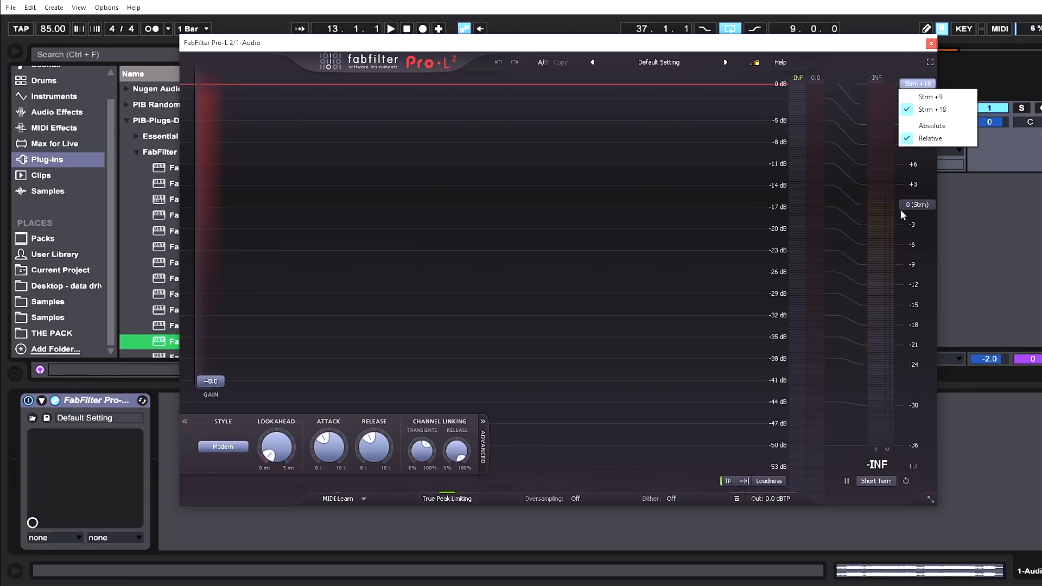
click(921, 126)
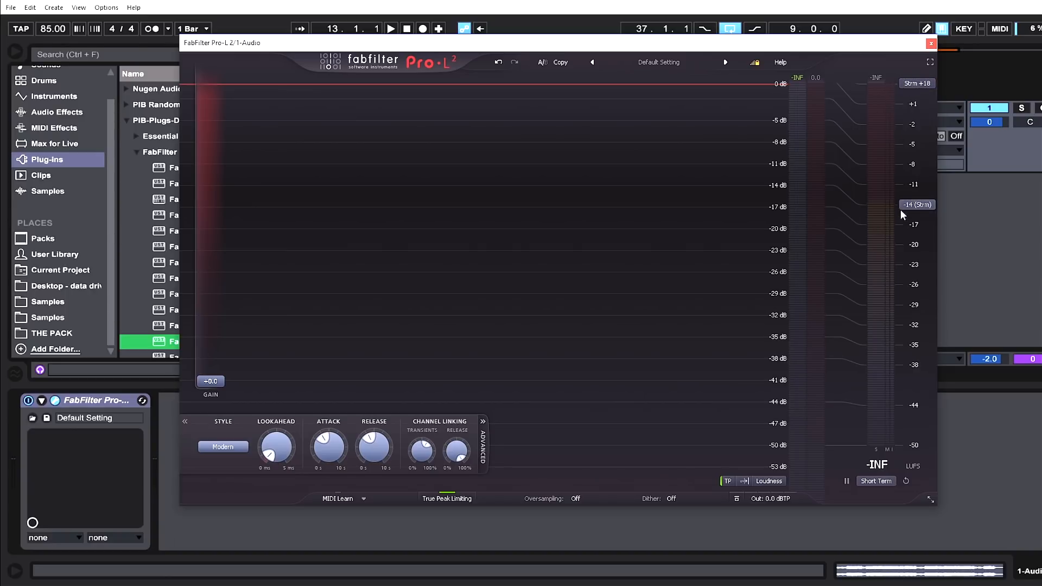
click(906, 84)
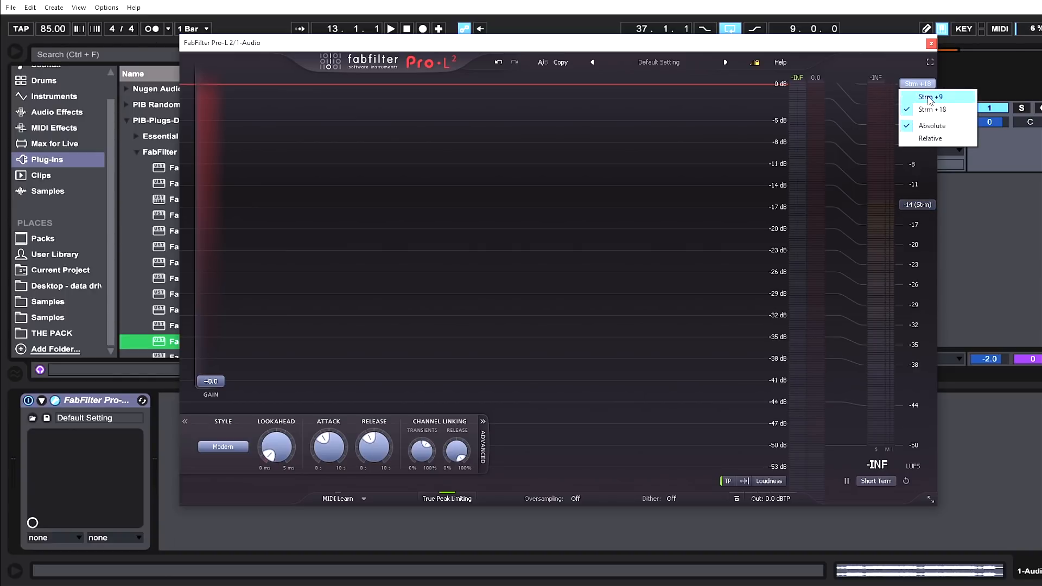
click(928, 97)
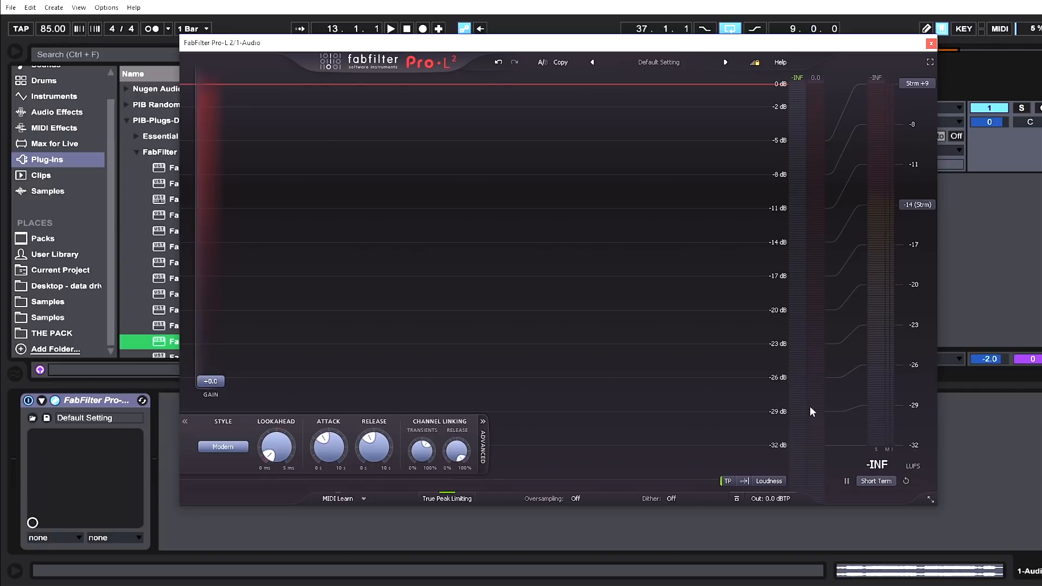
Select Short Term loudness measurement and raise the input gain to about +4.9 dB during playback.
click(860, 482)
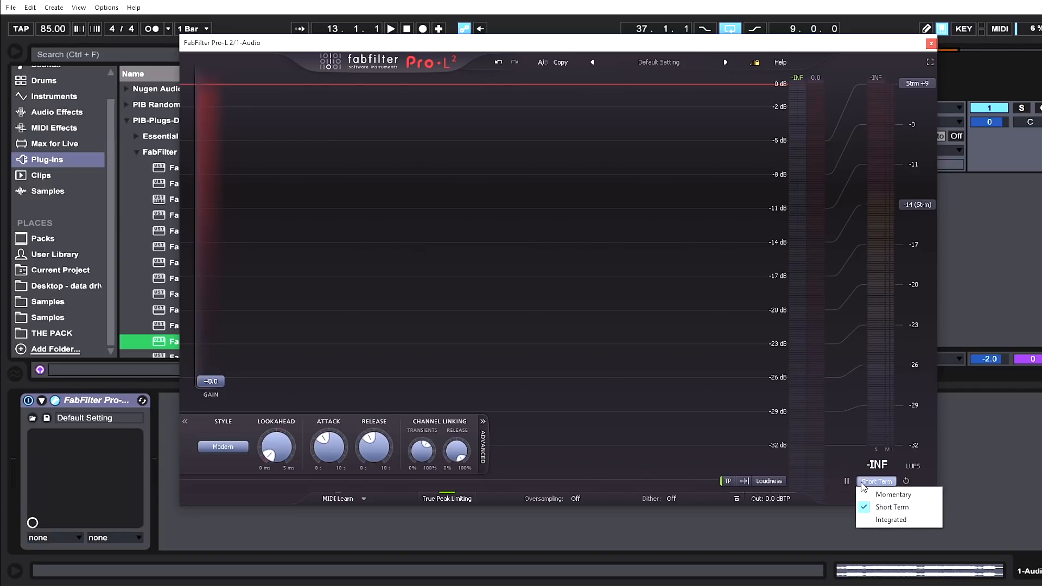
click(897, 507)
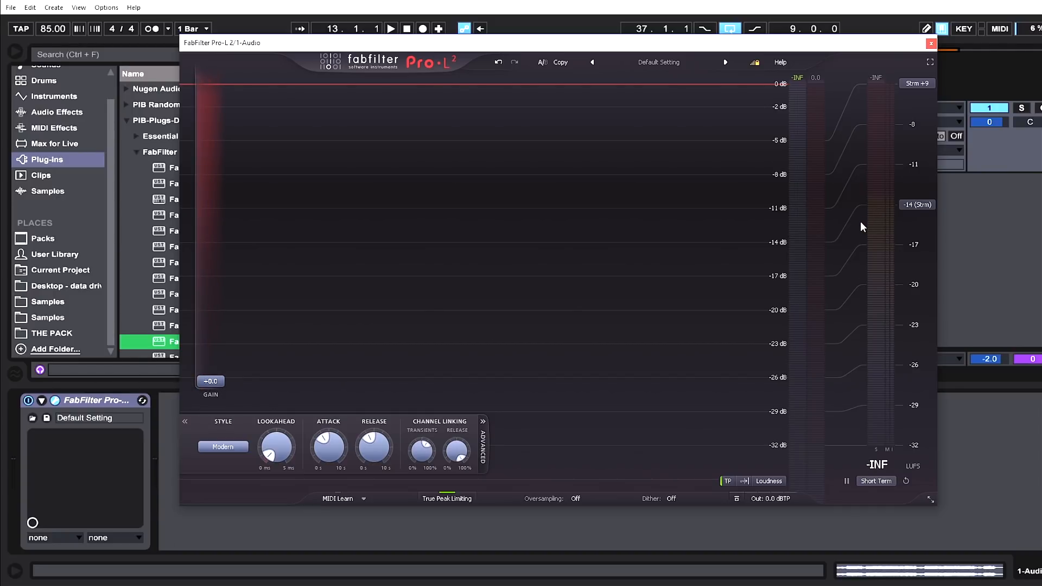
key(space)
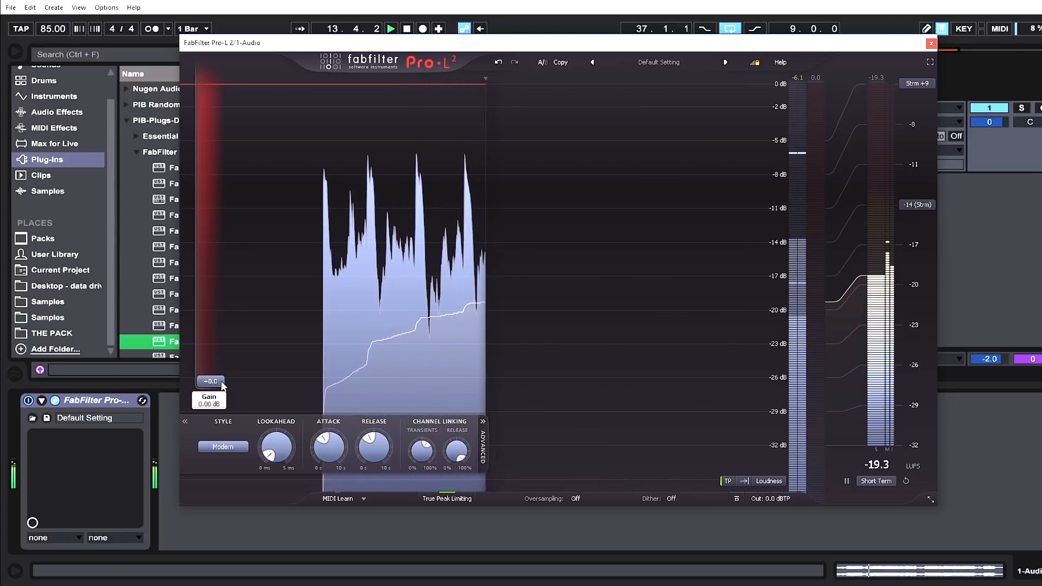
drag(217, 379, 223, 330)
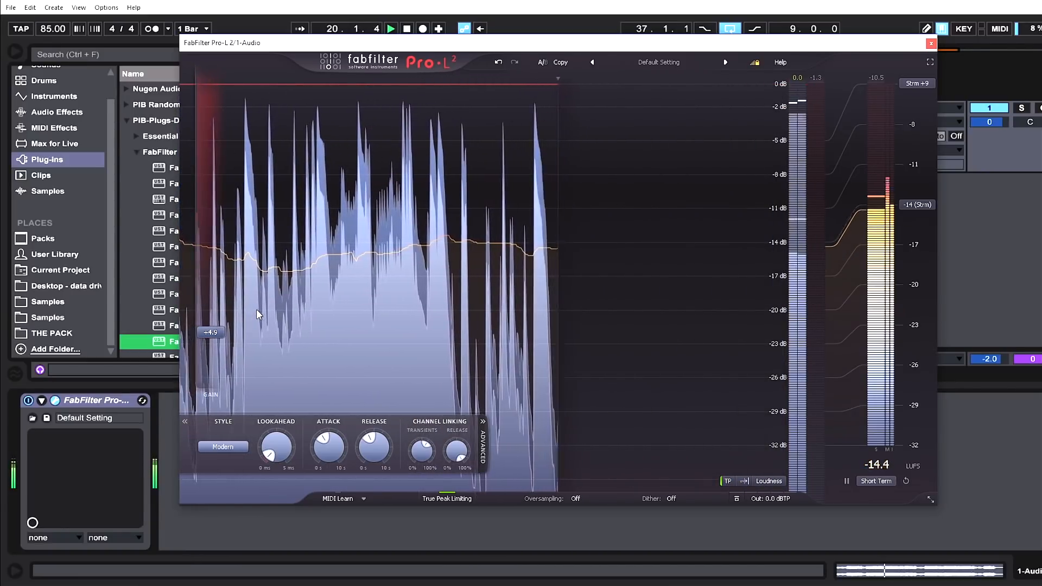
key(space)
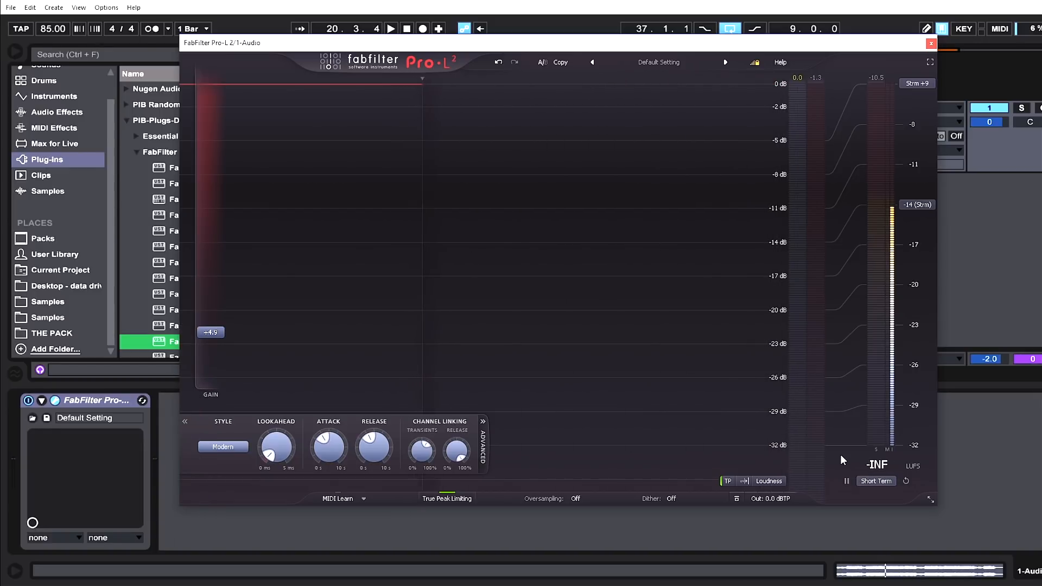
Switch the loudness scale back to Relative and play the track with the gain at about +4.8 dB.
click(915, 85)
click(924, 141)
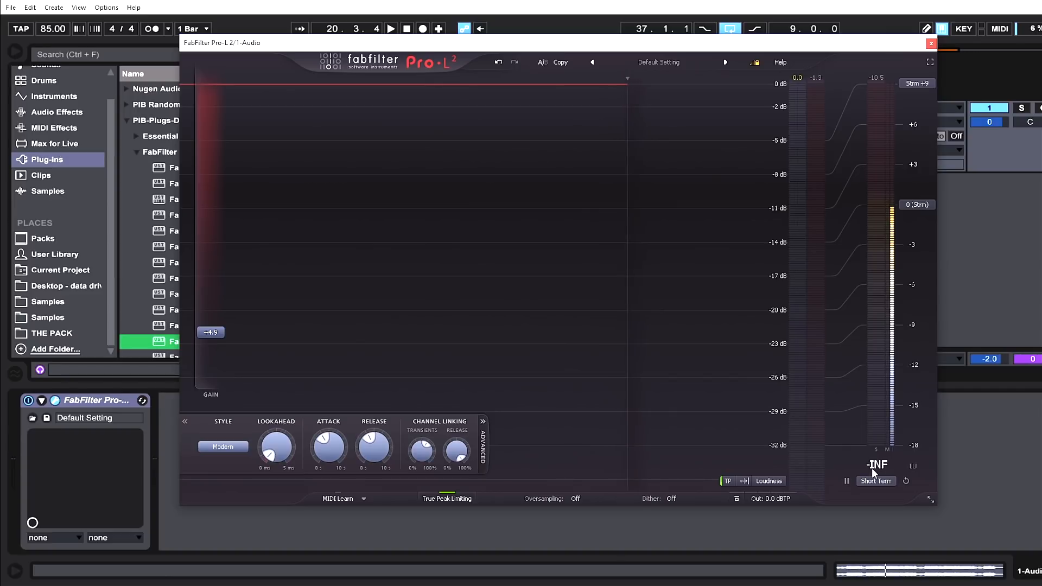
key(space)
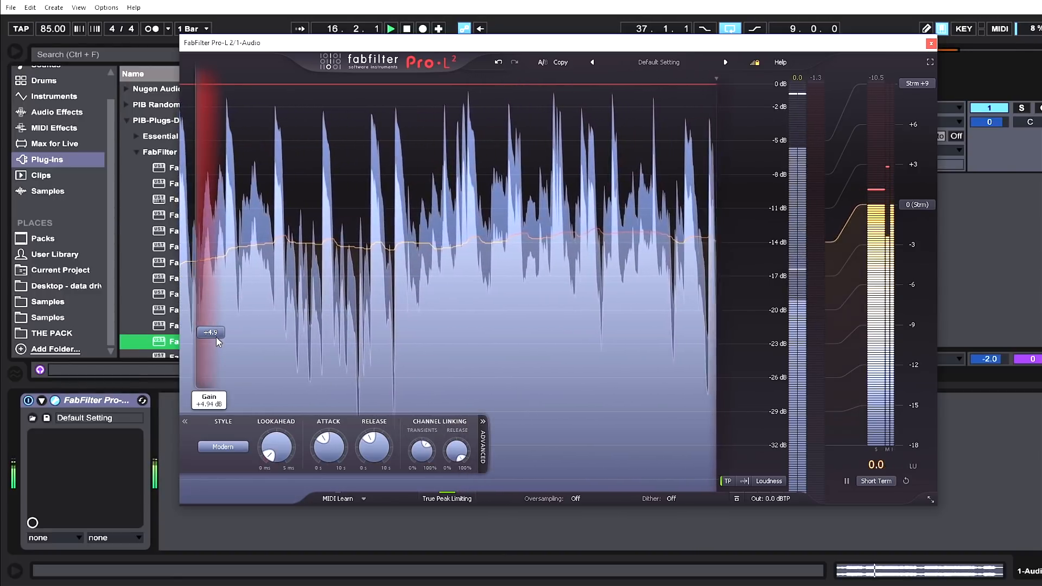
drag(215, 337, 216, 340)
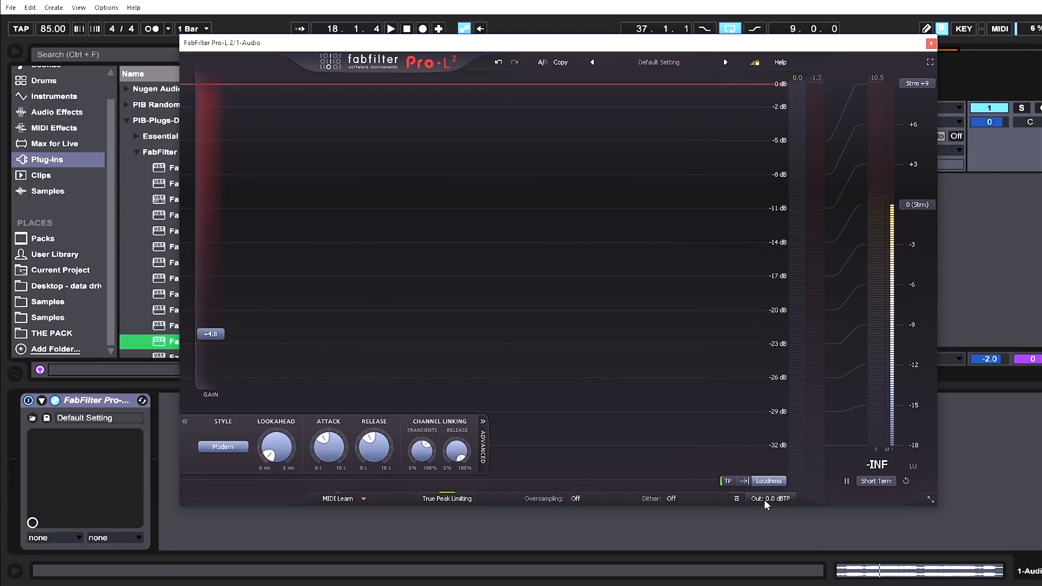
Turn on 1:1 unity gain for the output level.
mouse_move(764, 498)
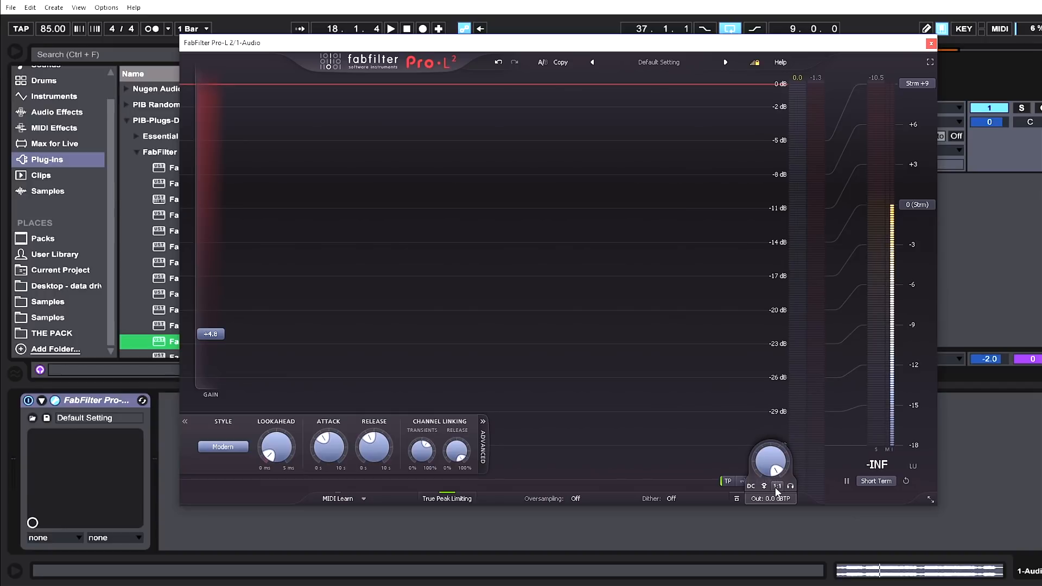
click(776, 487)
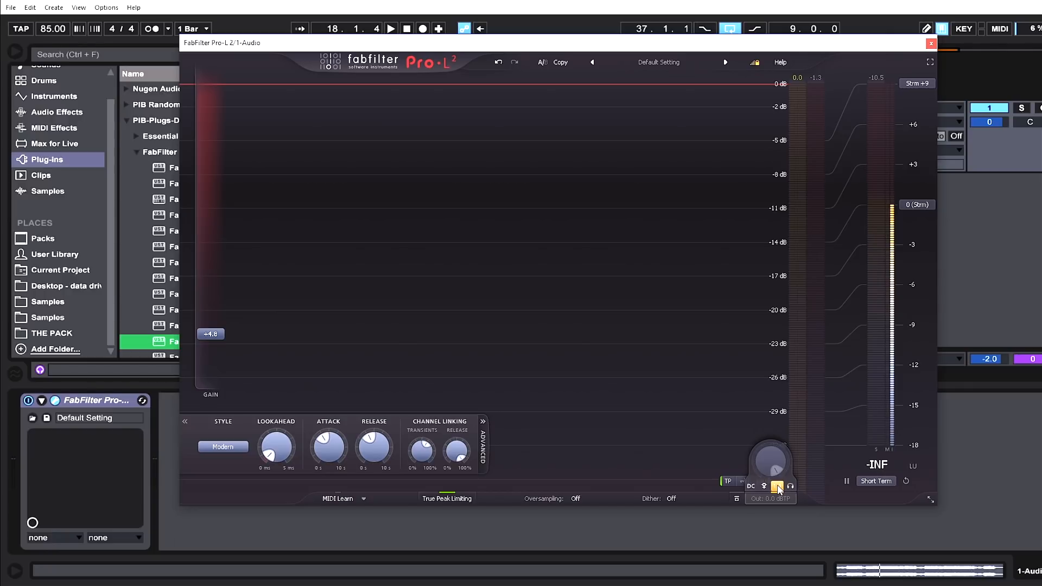
click(777, 485)
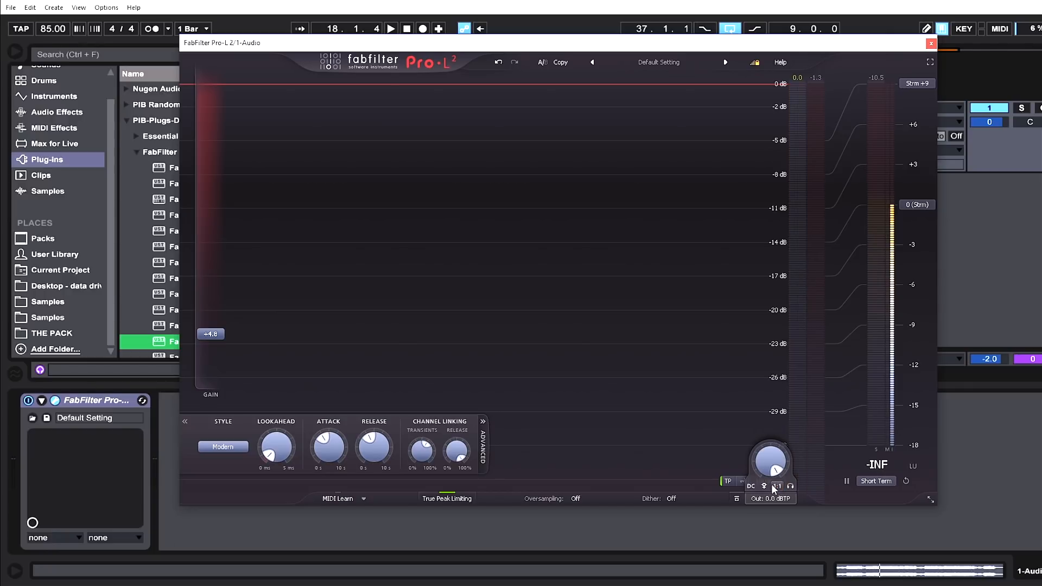
Reset the input gain to 0 dB, then raise it to about +5.8 dB.
double_click(222, 337)
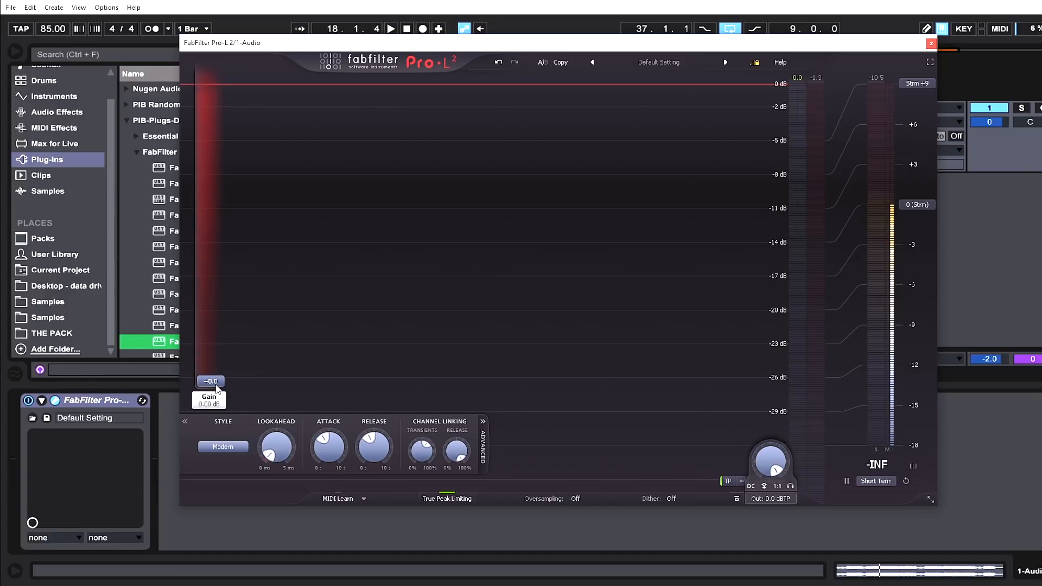
drag(217, 384, 217, 366)
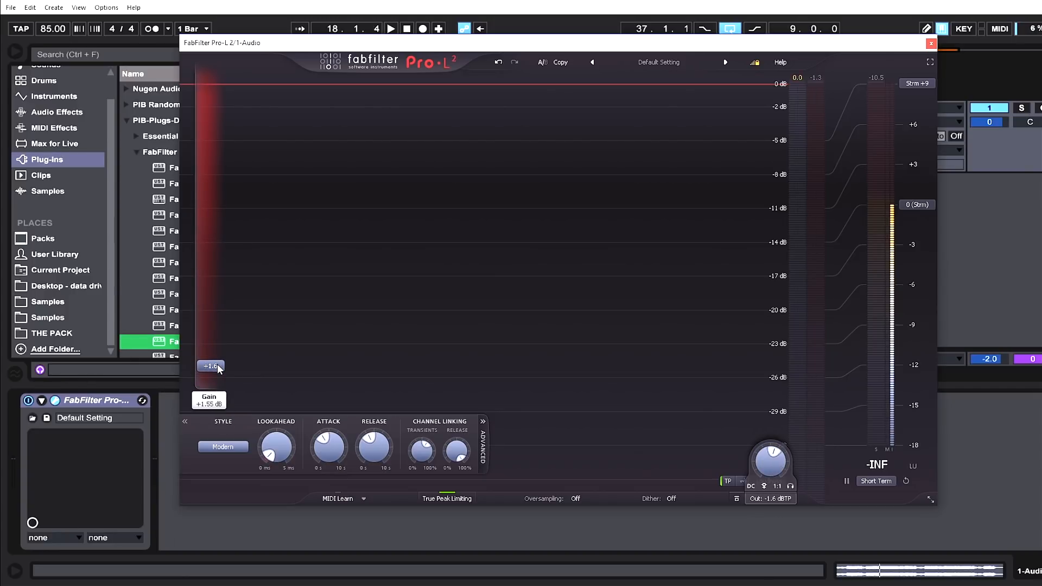
drag(220, 364, 222, 324)
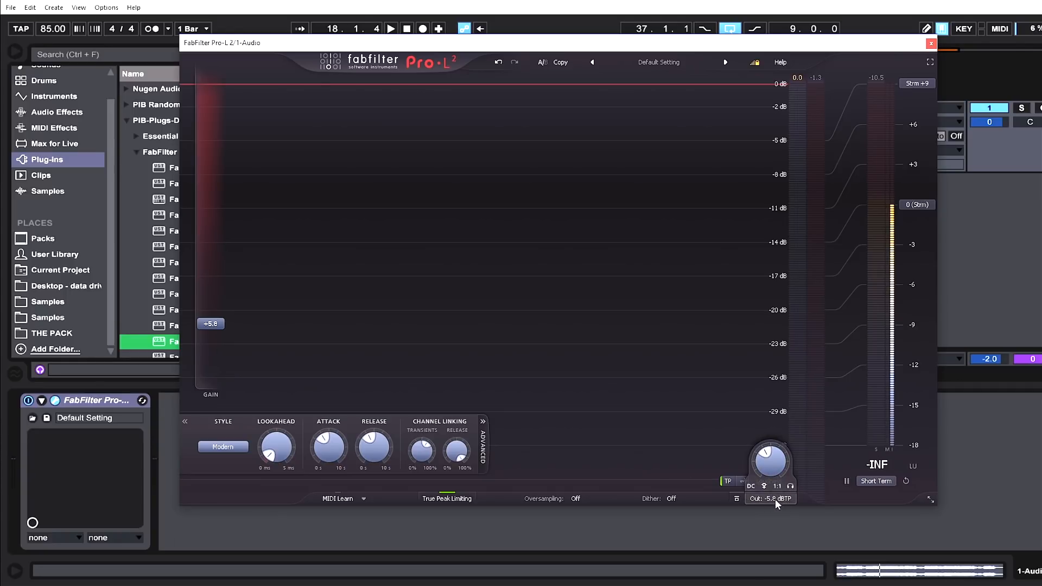
Play the track and toggle the output comparison button off and on to listen.
key(space)
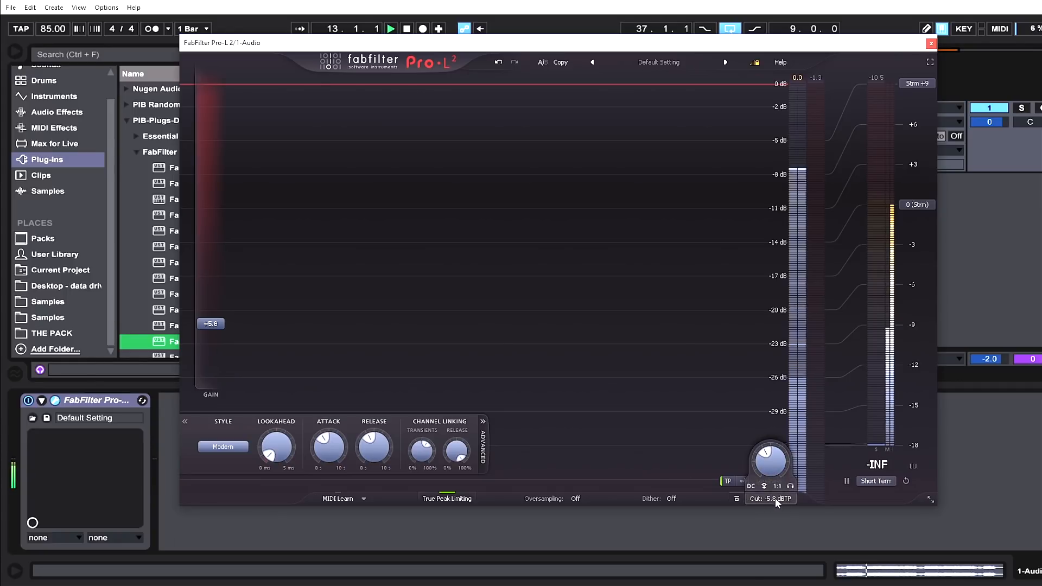
click(738, 499)
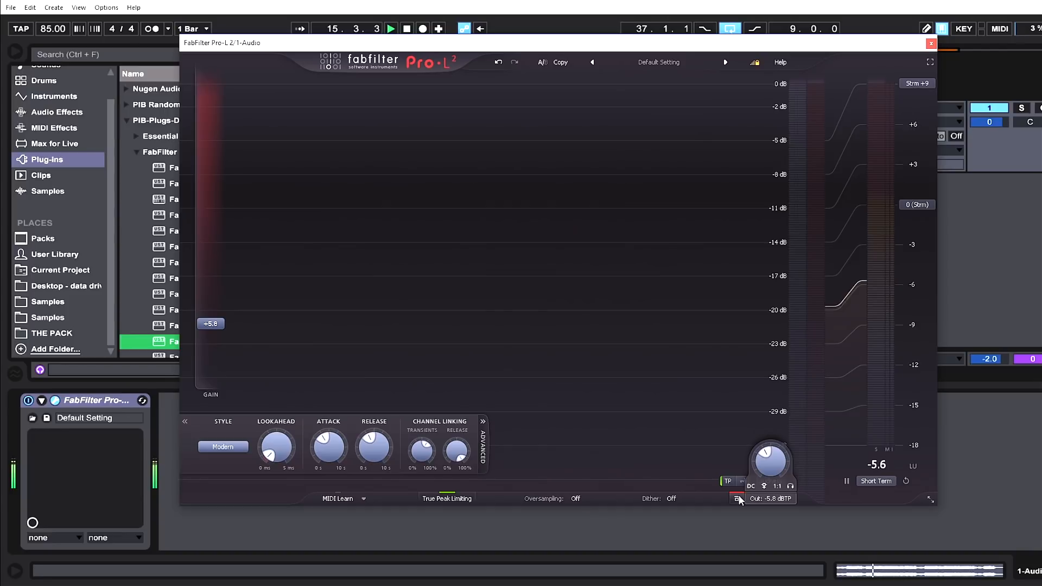
click(737, 499)
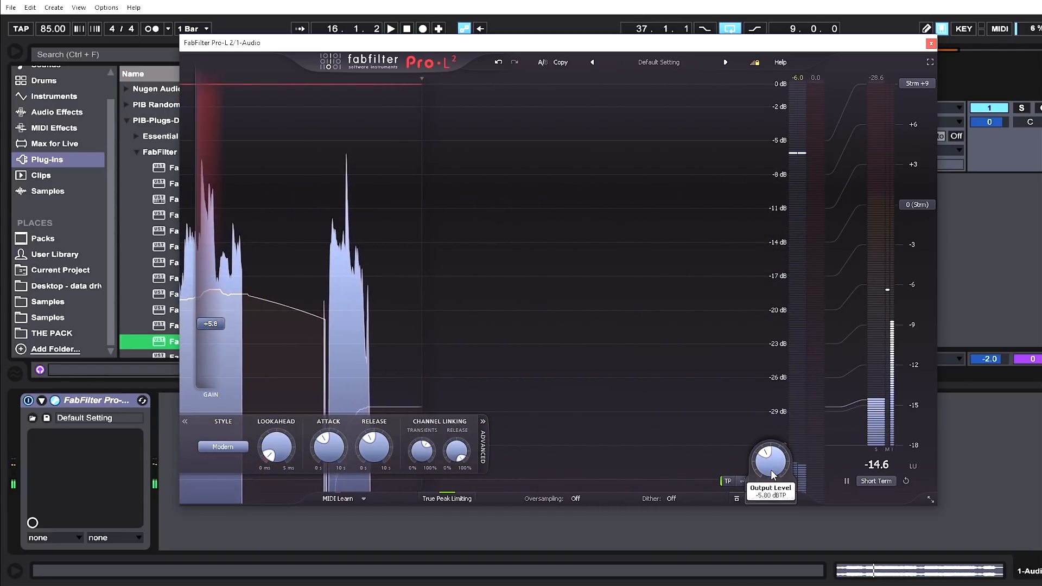
Set the output level to 0.0 dBTP and toggle 1:1 unity gain while listening, then stop playback.
drag(773, 475, 778, 379)
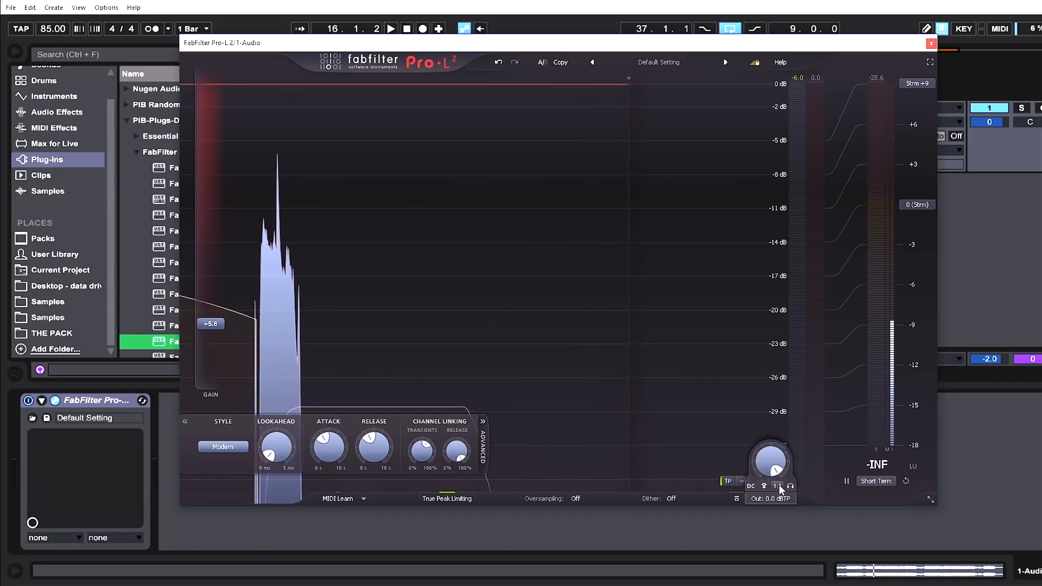
key(space)
click(777, 486)
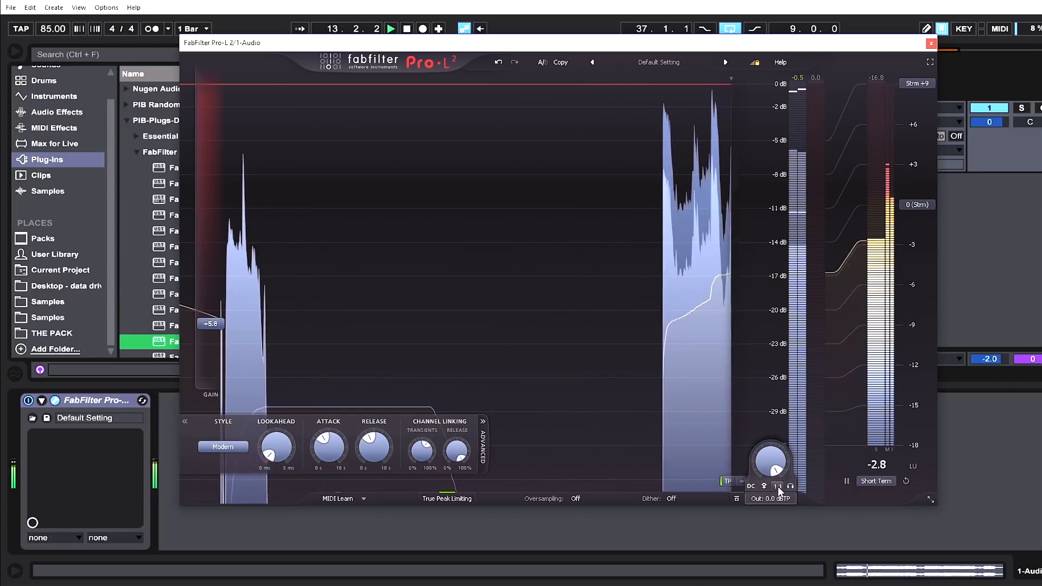
click(737, 499)
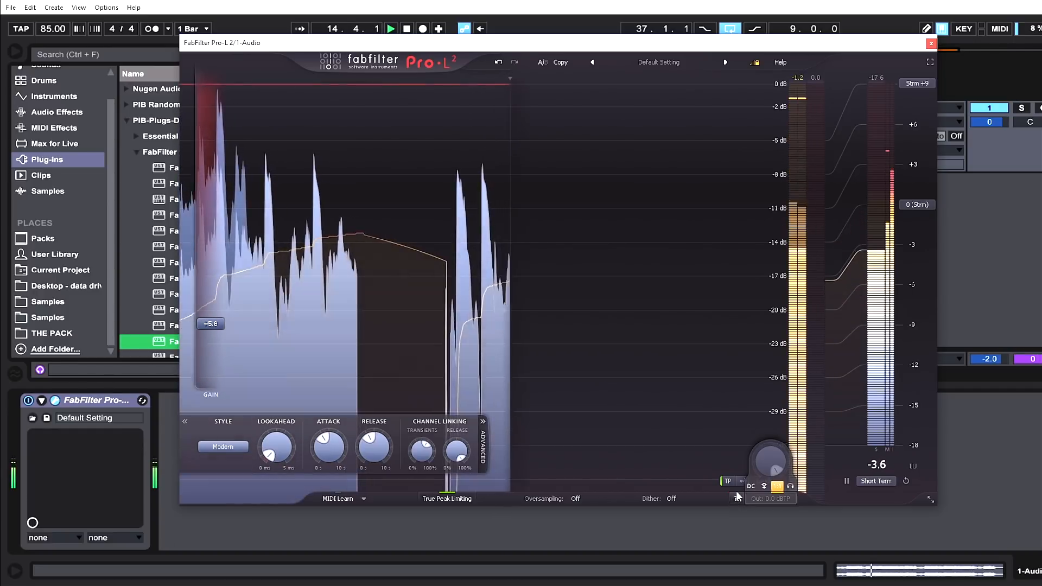
key(space)
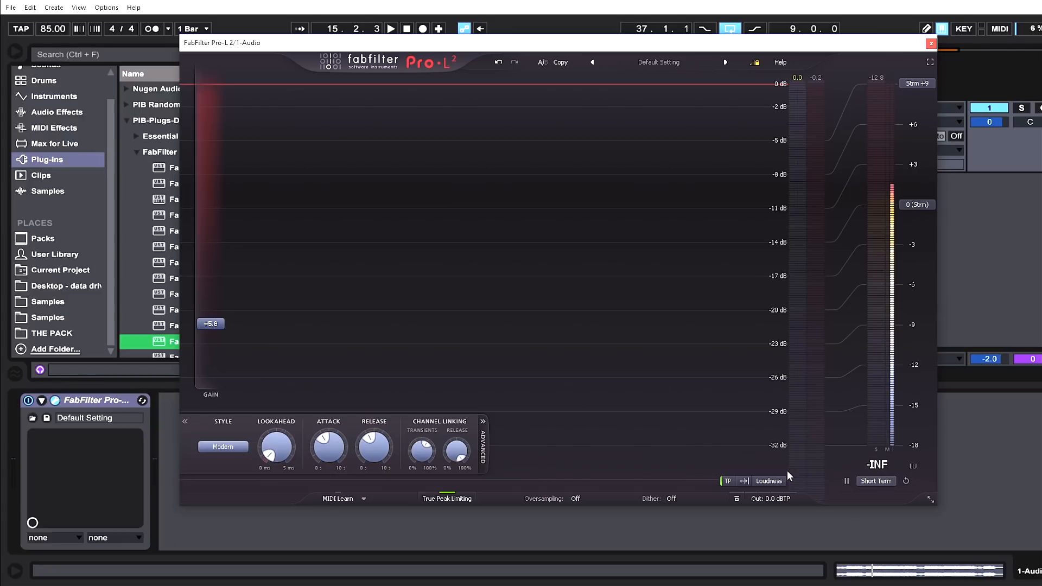
Toggle the Loudness metering option and the output control, then start playback.
click(765, 482)
click(740, 496)
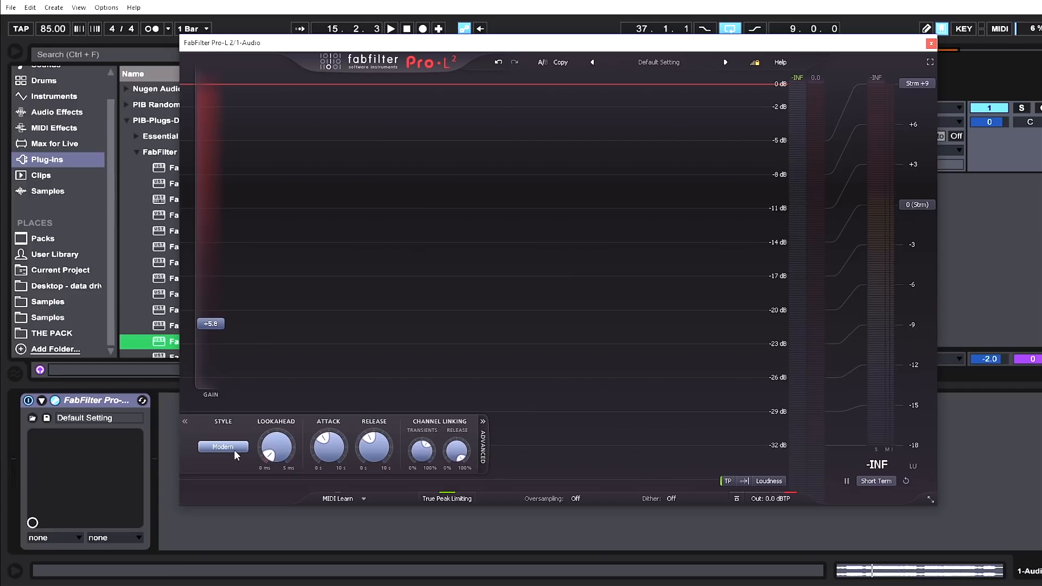
key(space)
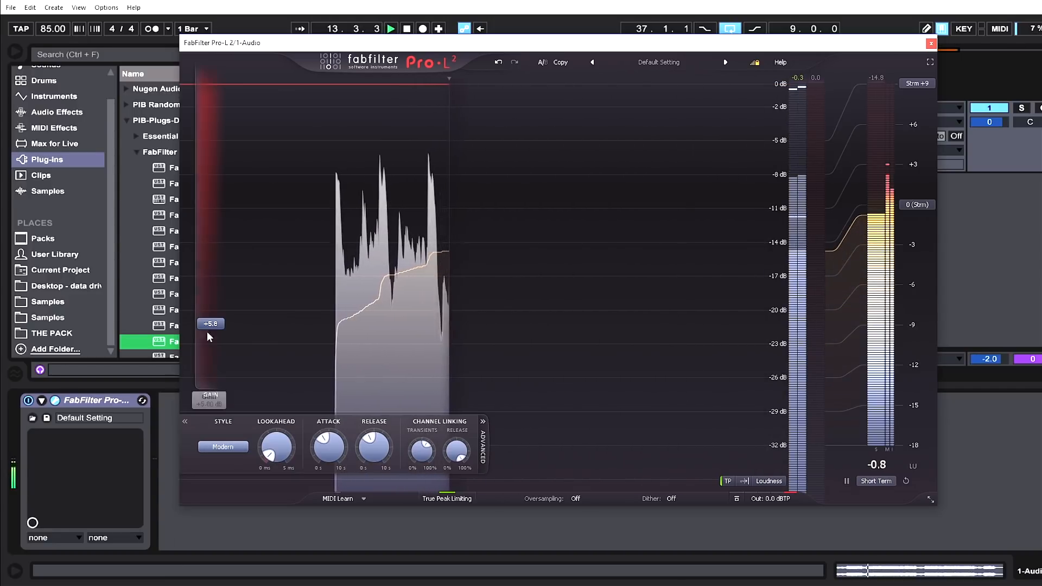
Nudge the gain to about +5.9 dB and switch the limiter style to Punchy.
drag(210, 323, 212, 322)
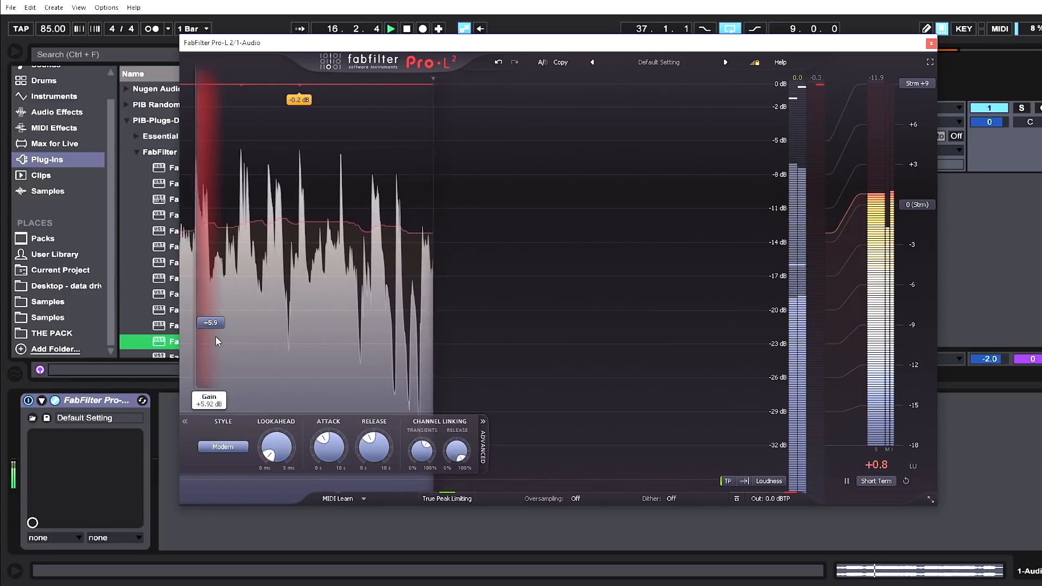
click(228, 447)
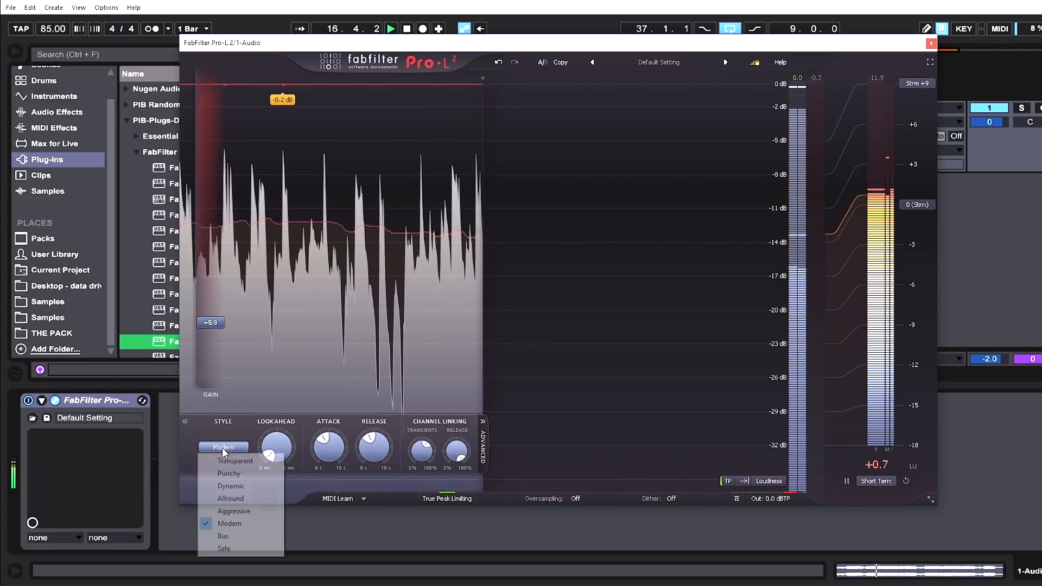
click(242, 473)
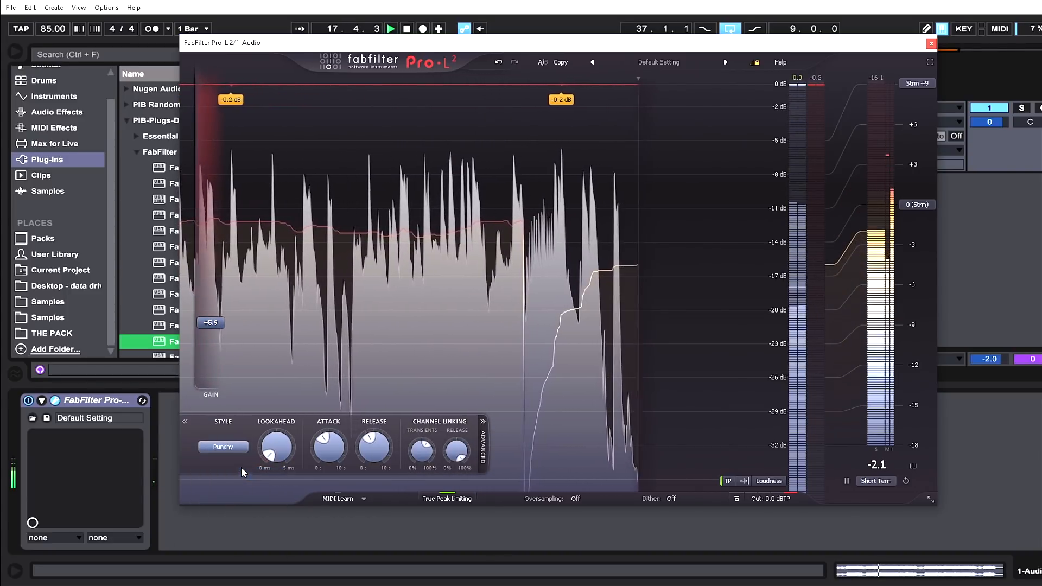
Raise the gain to about +9.2 dB and increase the lookahead.
drag(217, 322, 223, 293)
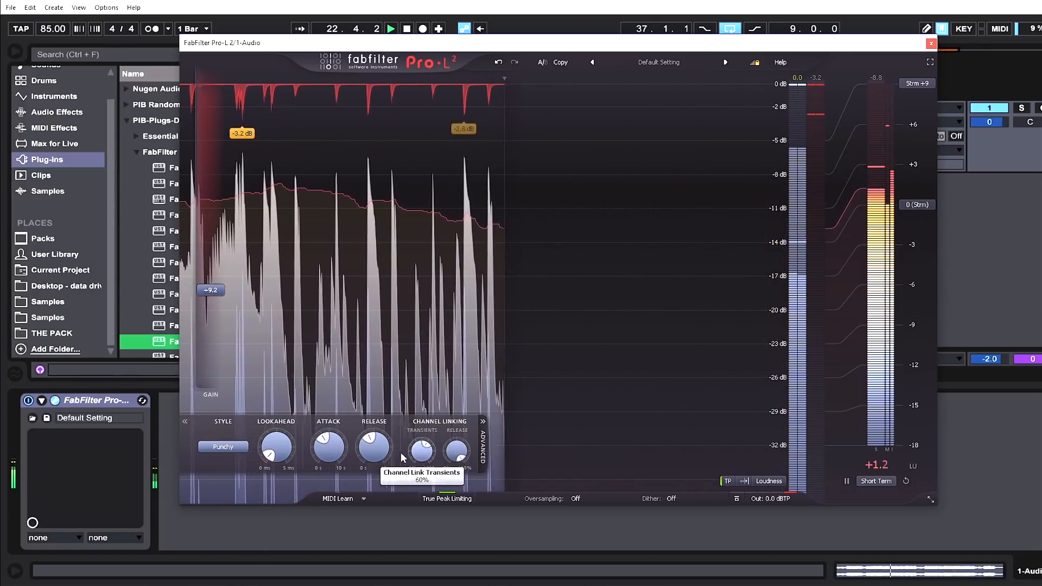
mouse_move(270, 454)
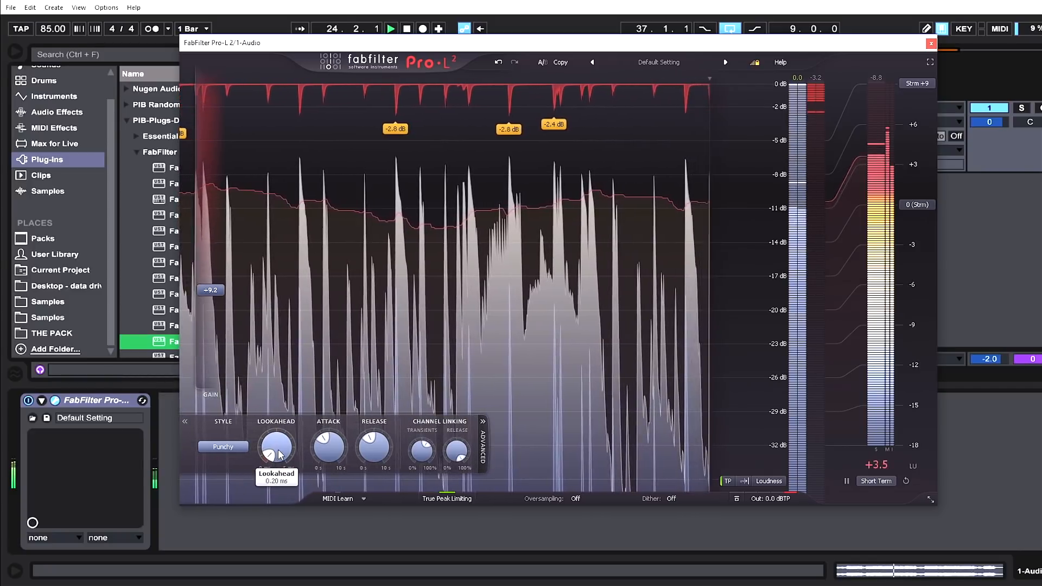
drag(271, 452, 269, 396)
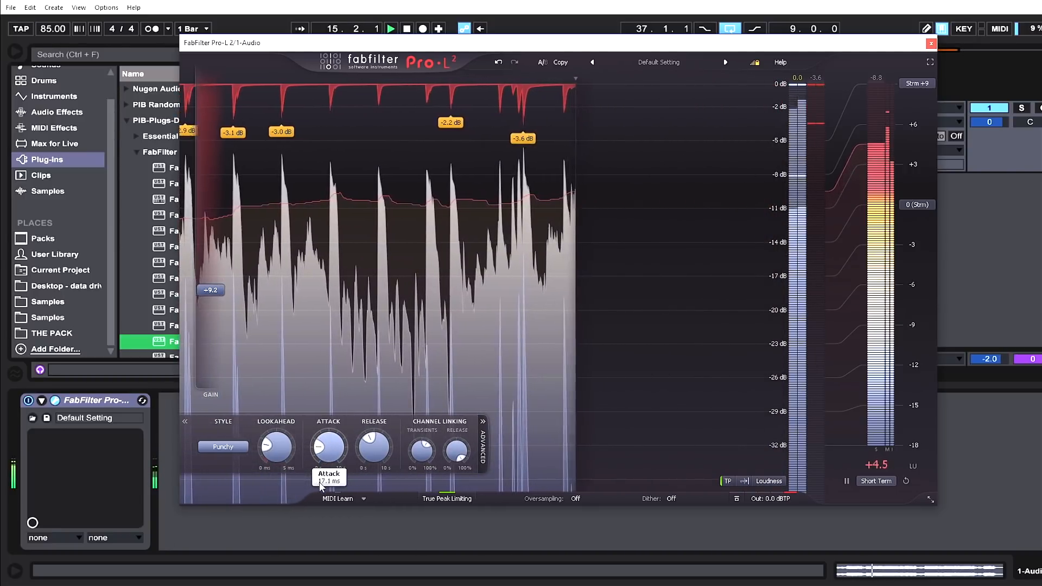
Raise the limiter's attack time and lower its release time.
drag(358, 459, 355, 410)
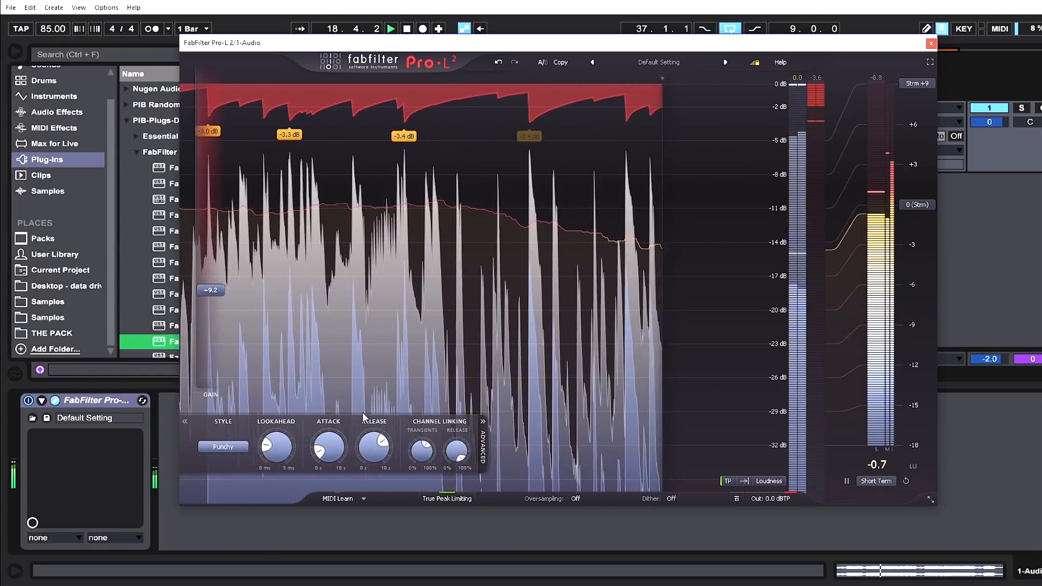
drag(373, 442, 370, 503)
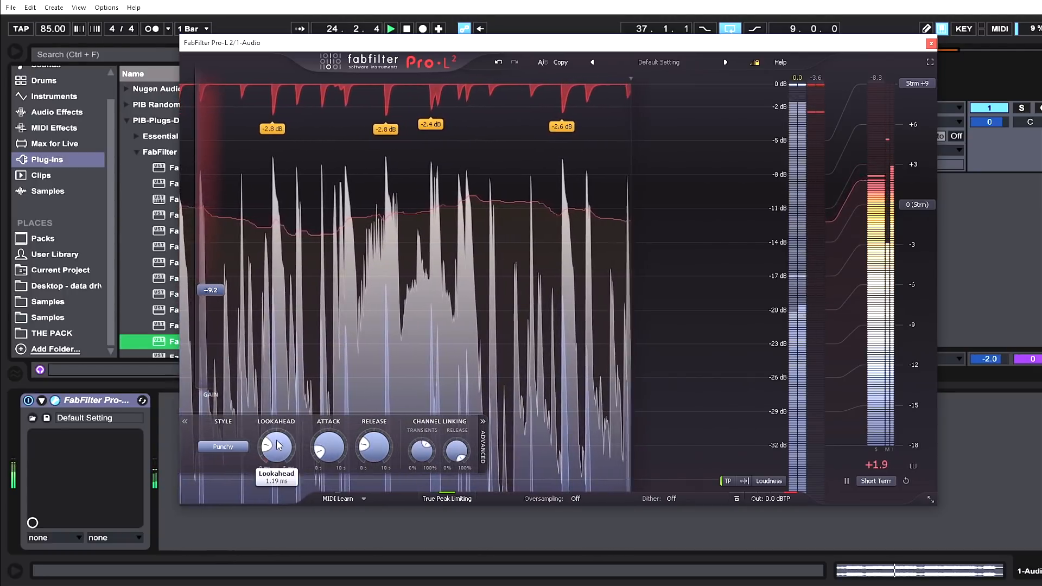
Audition the Transparent and Aggressive limiter styles before returning to Punchy.
click(223, 446)
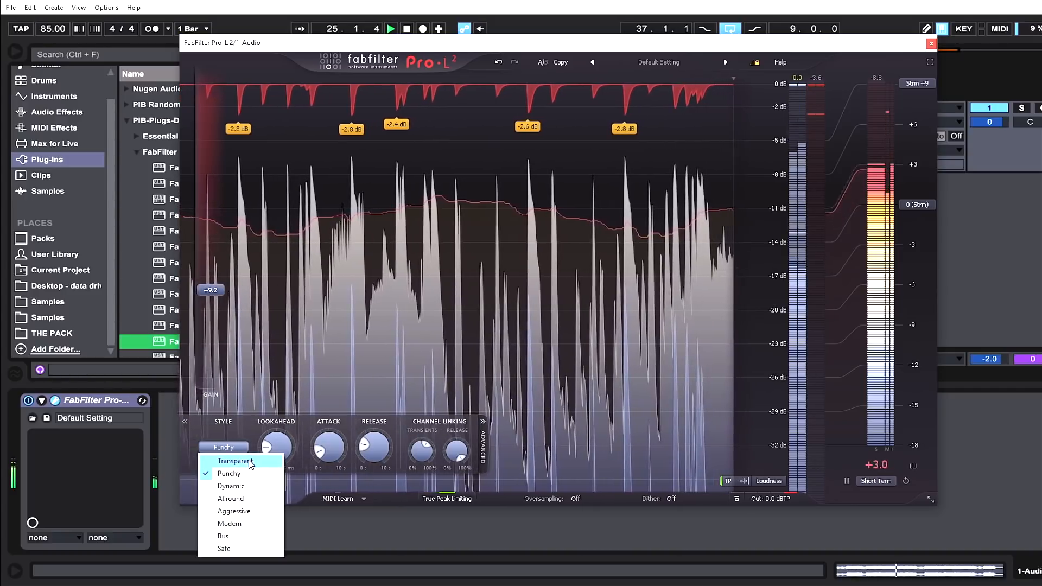
click(250, 461)
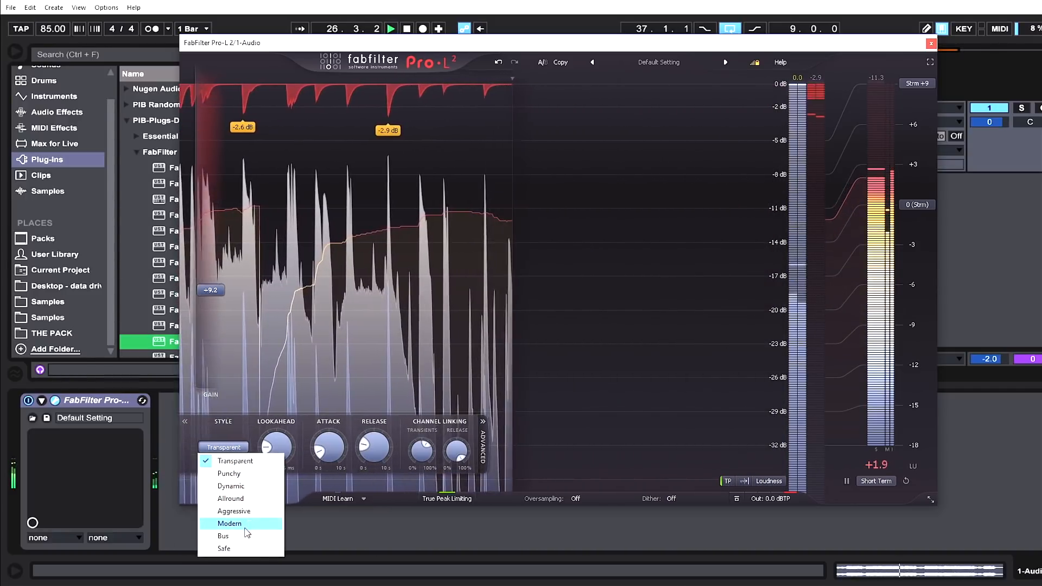
click(241, 513)
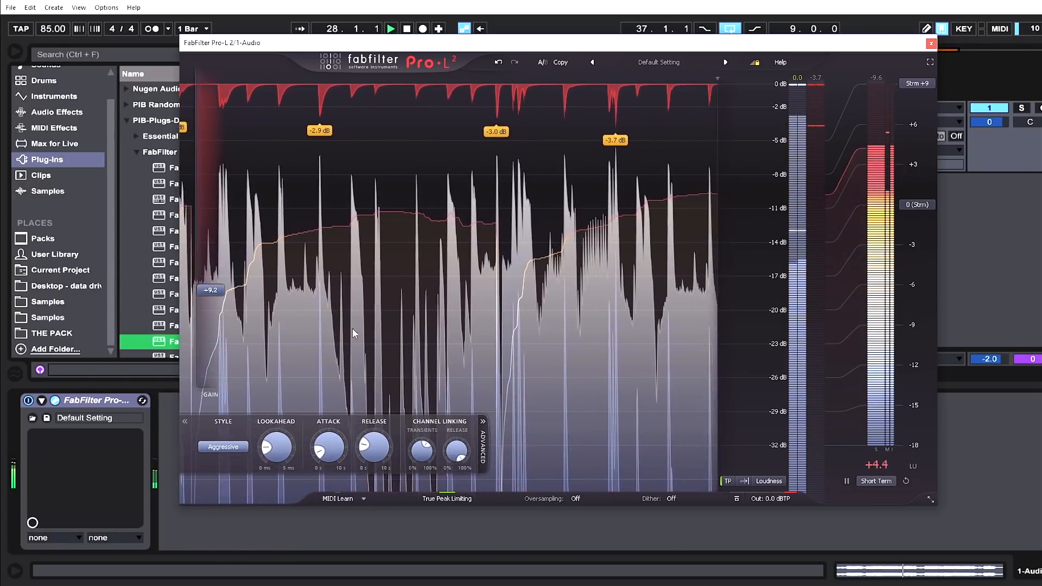
click(228, 447)
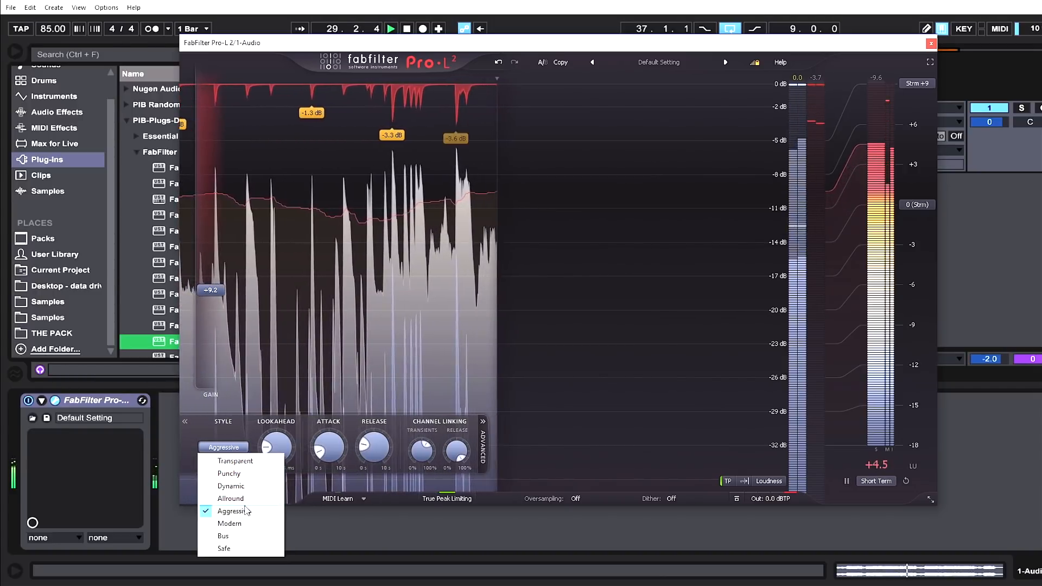
click(239, 475)
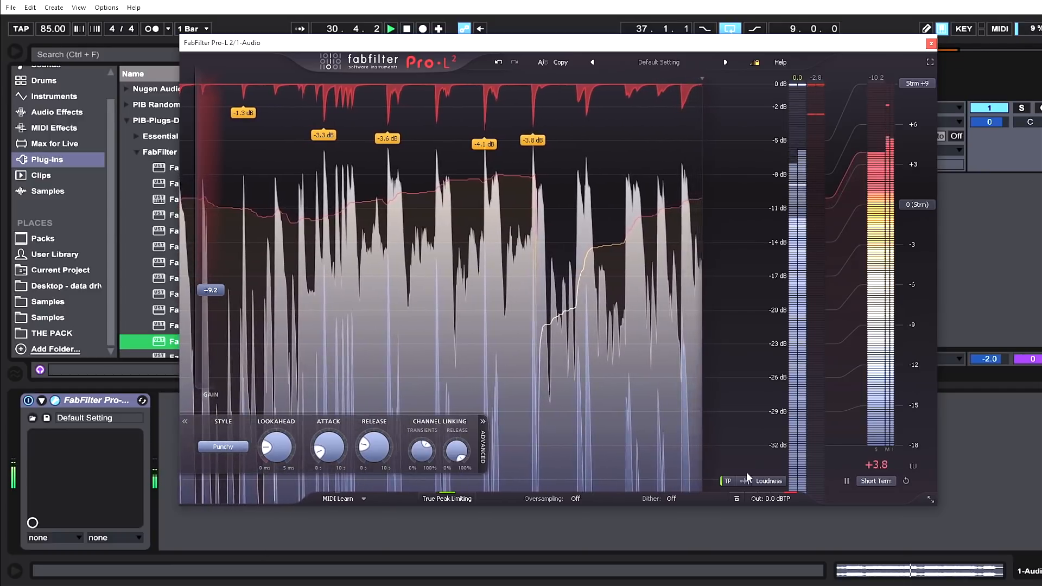
Open the output control and lower the gain to about +4.4 dB.
click(790, 487)
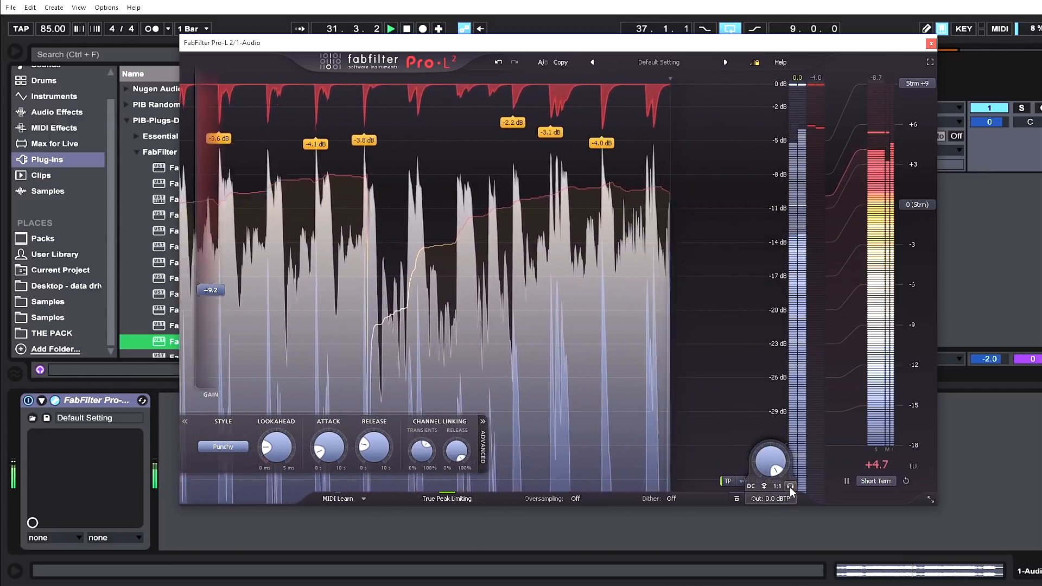
drag(192, 285, 220, 347)
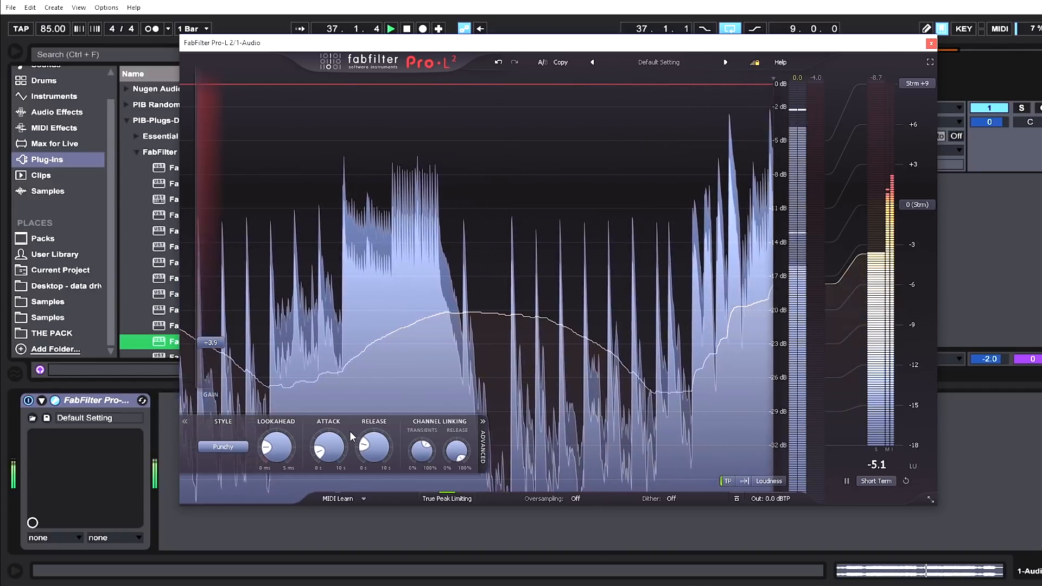
drag(217, 330, 215, 306)
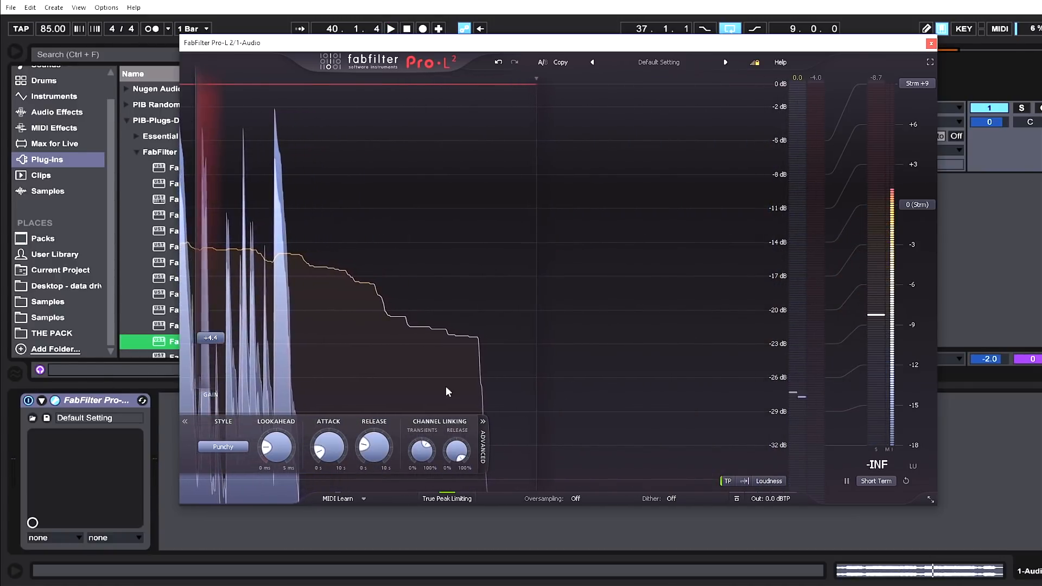
mouse_move(210, 341)
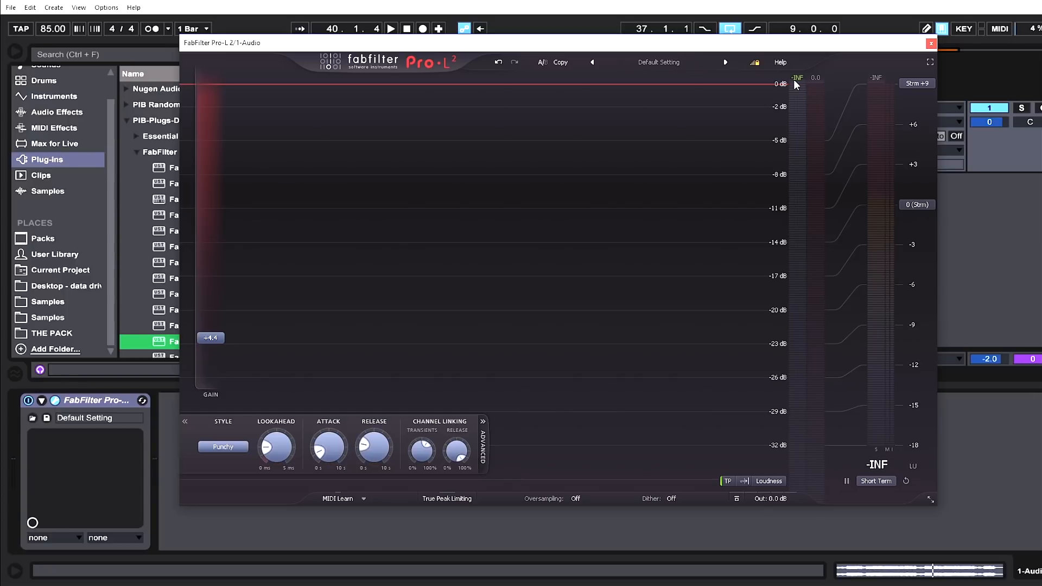
key(space)
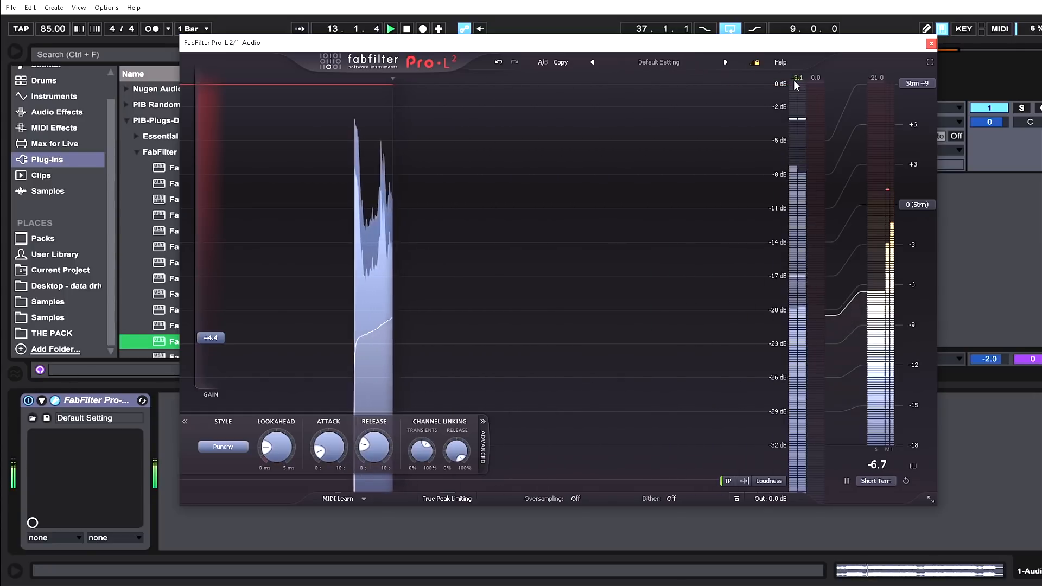
drag(705, 43, 663, 56)
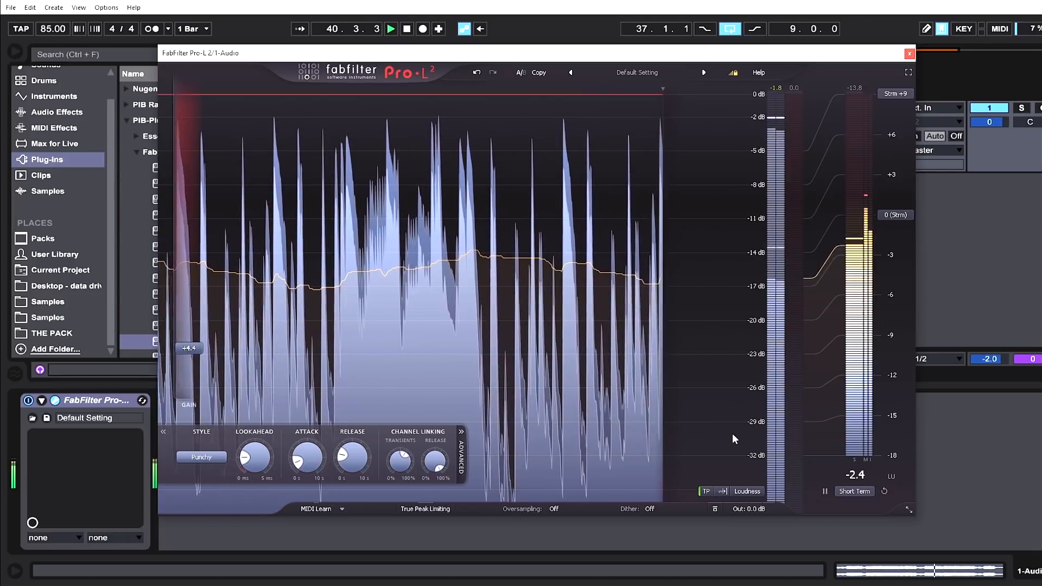
key(space)
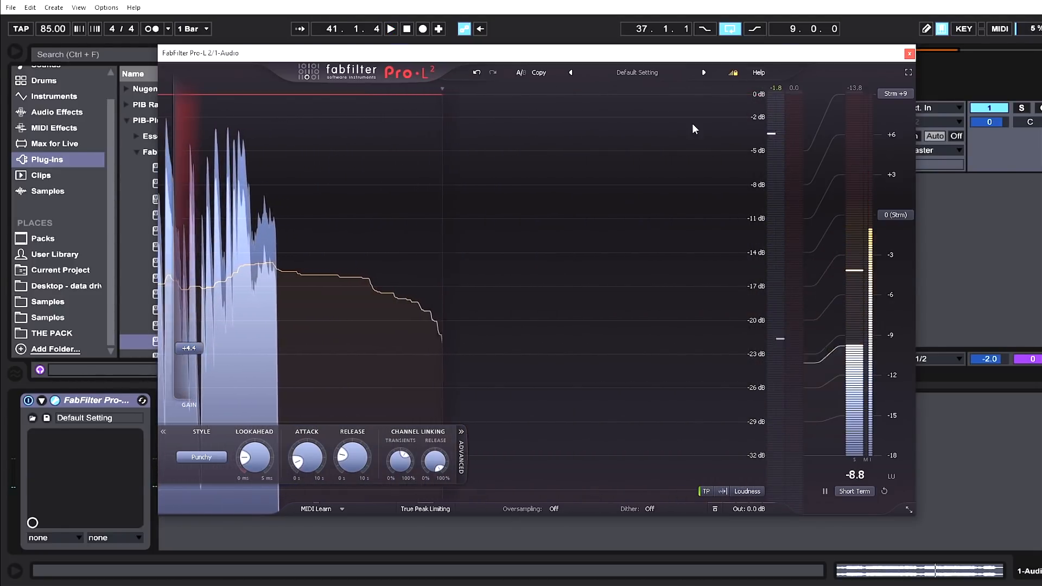
Switch the loudness meter's target scale to CD.
mouse_move(194, 351)
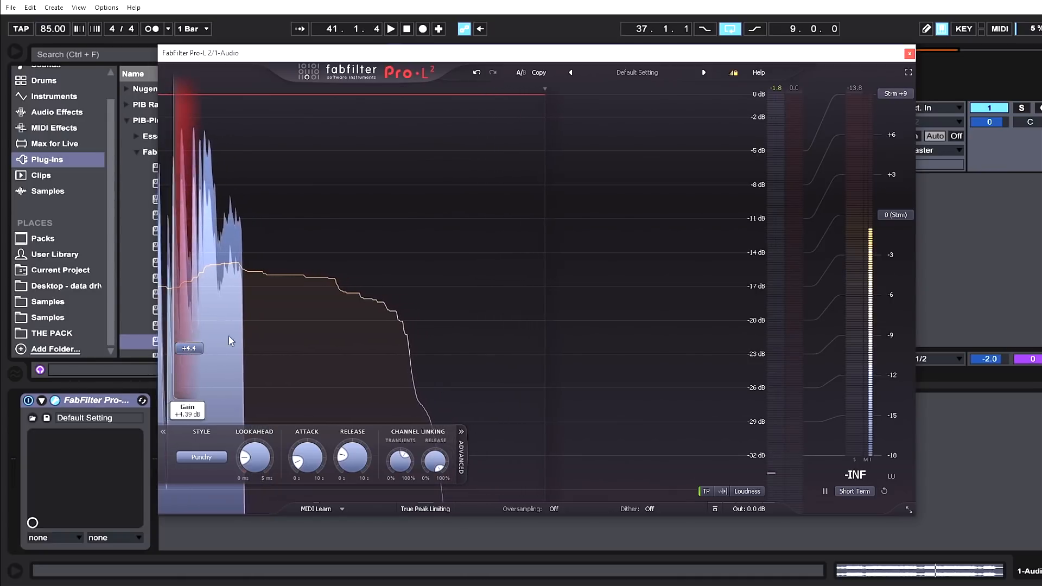
click(895, 215)
click(901, 229)
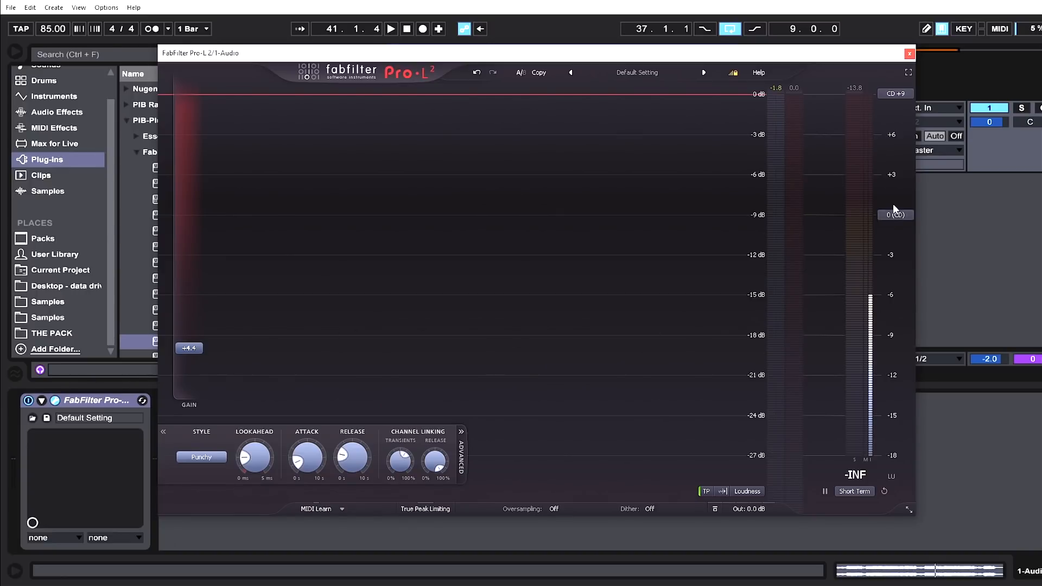
Raise the gain to about +13.7 dB and reset the output peak hold while playing.
key(space)
drag(191, 344, 184, 249)
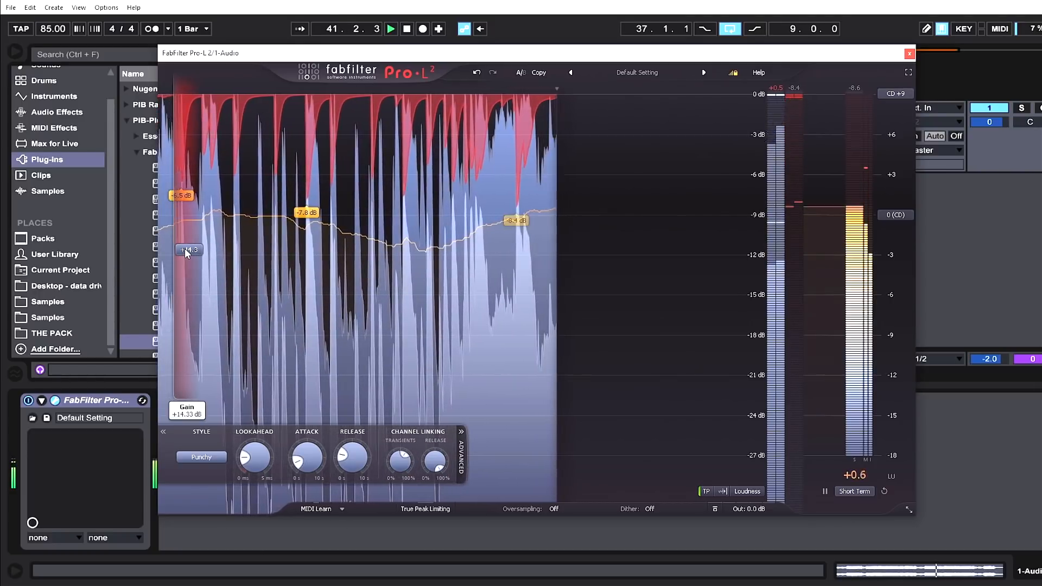
drag(181, 249, 178, 257)
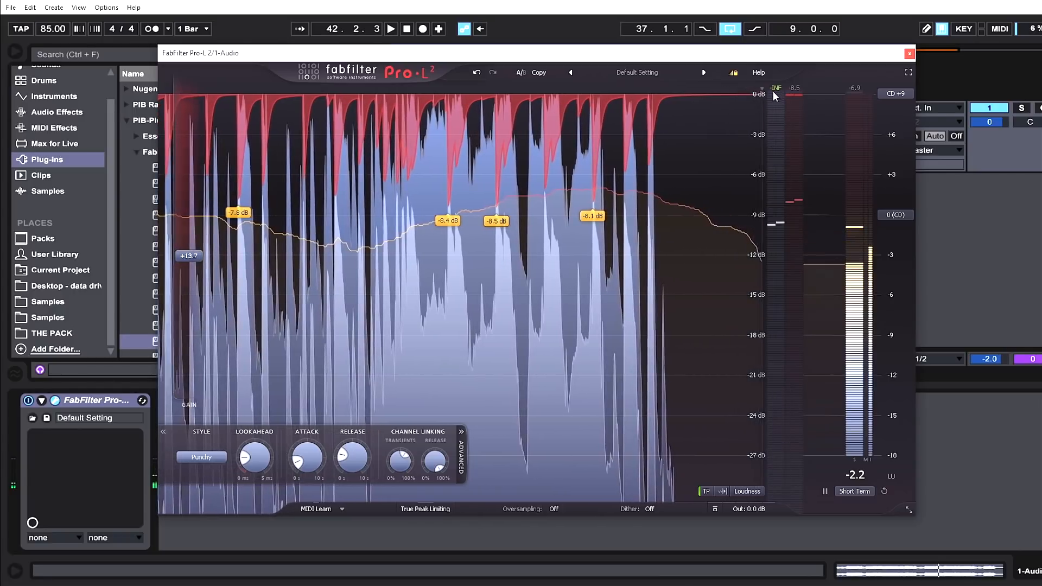
click(780, 86)
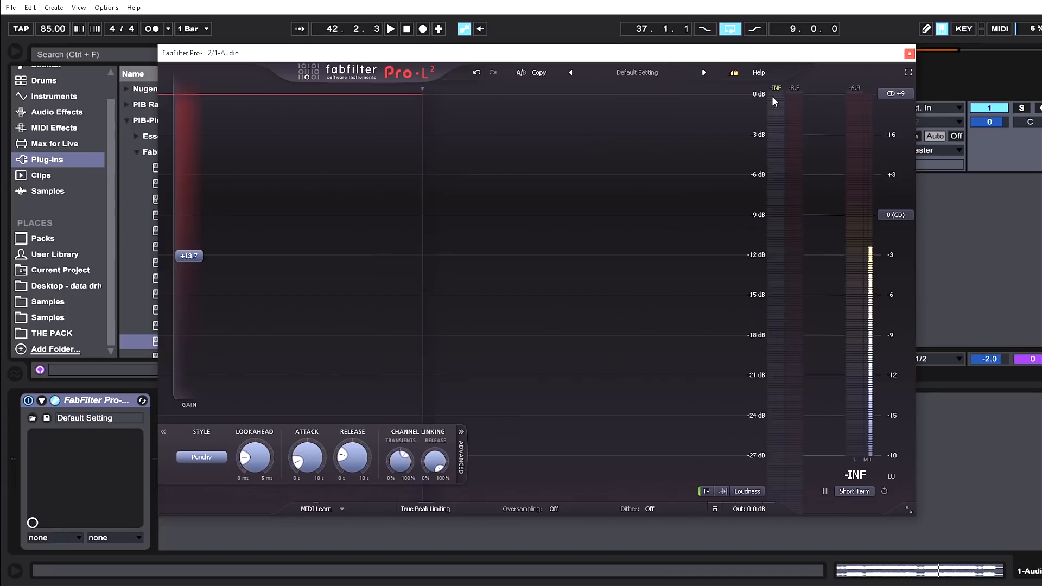
key(space)
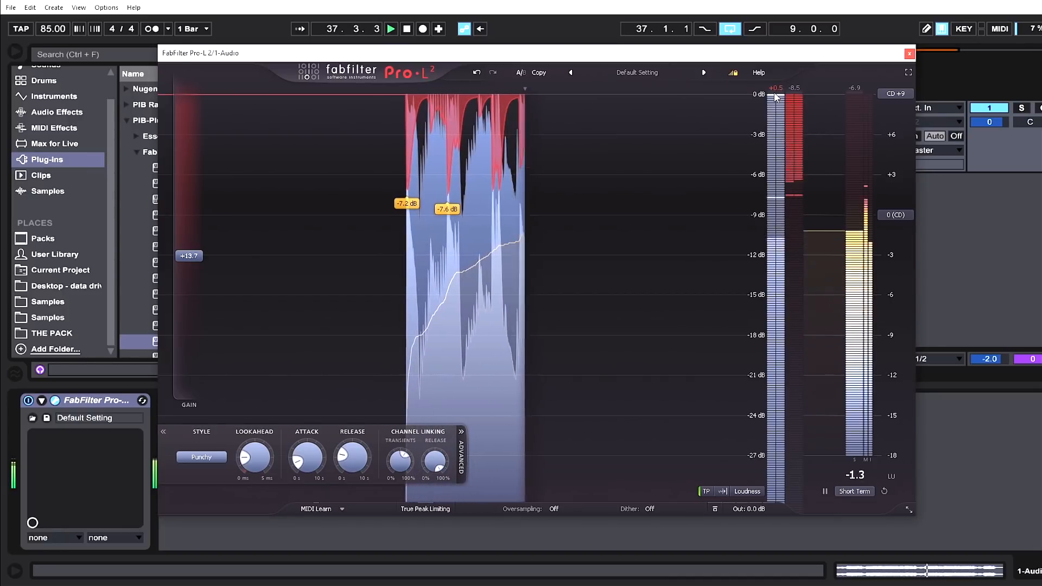
key(space)
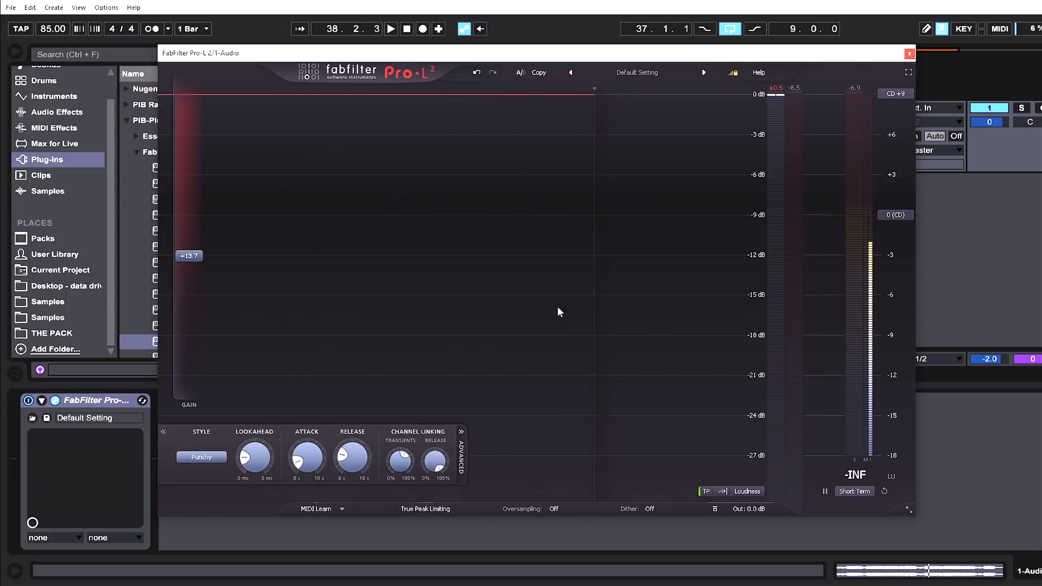
Set oversampling to 2x and listen to the result.
mouse_move(748, 510)
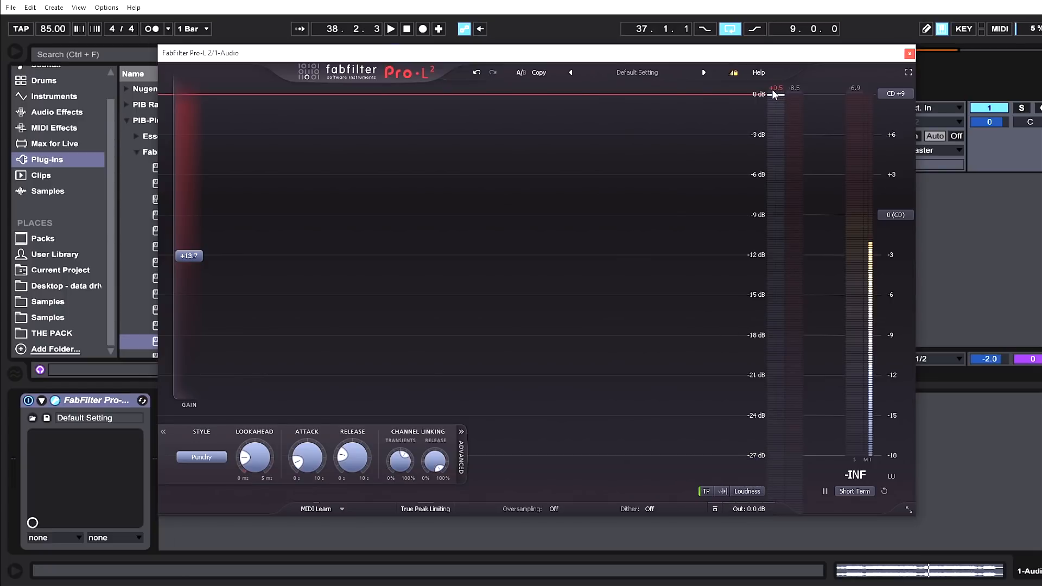
click(555, 508)
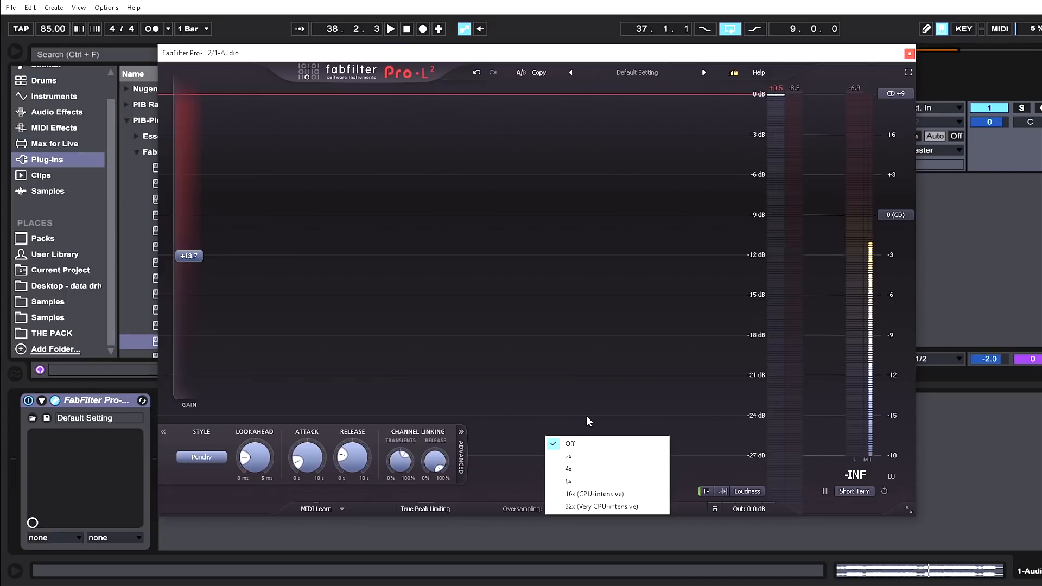
click(580, 461)
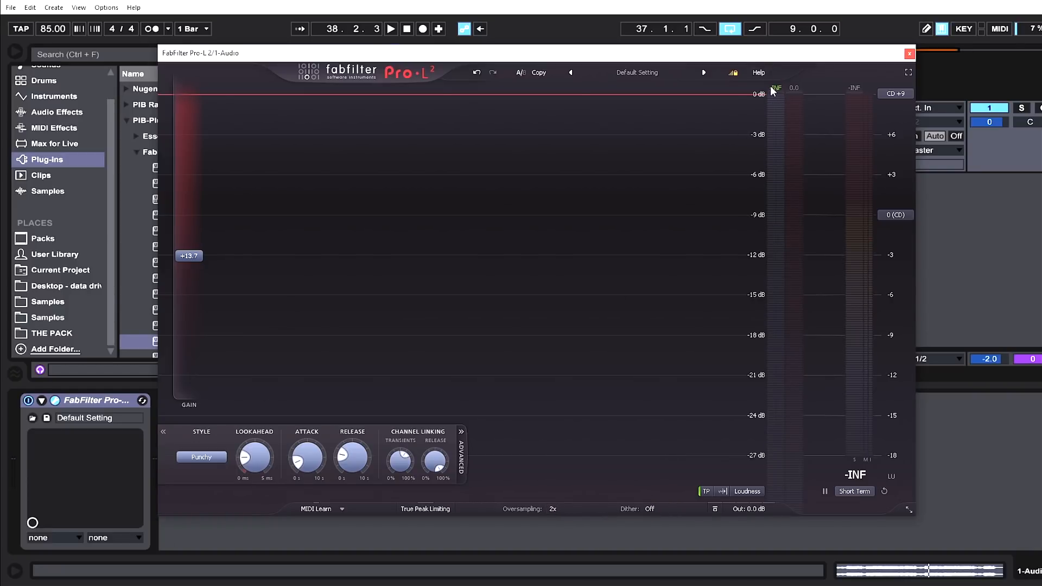
key(space)
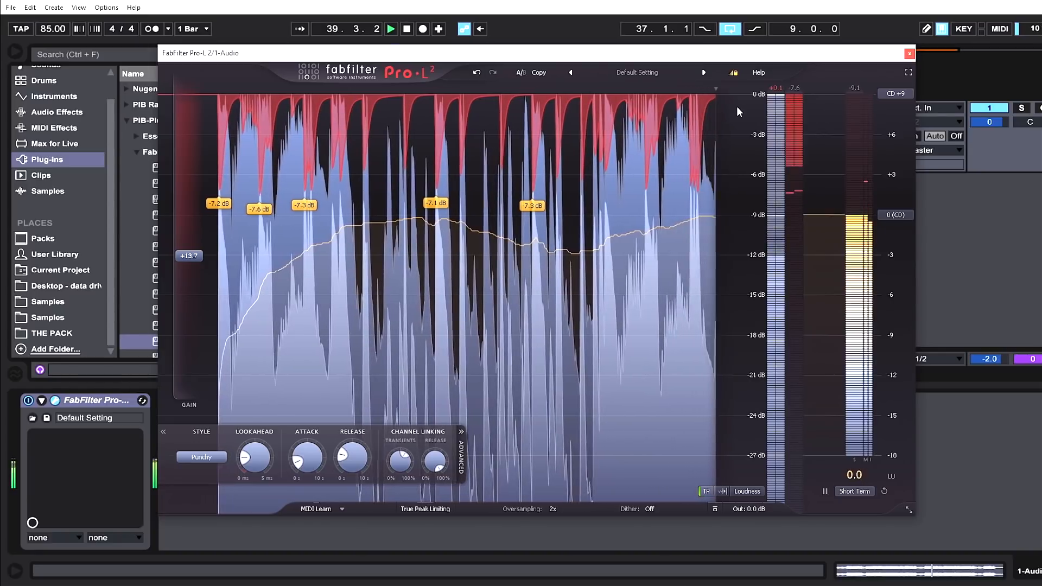
key(space)
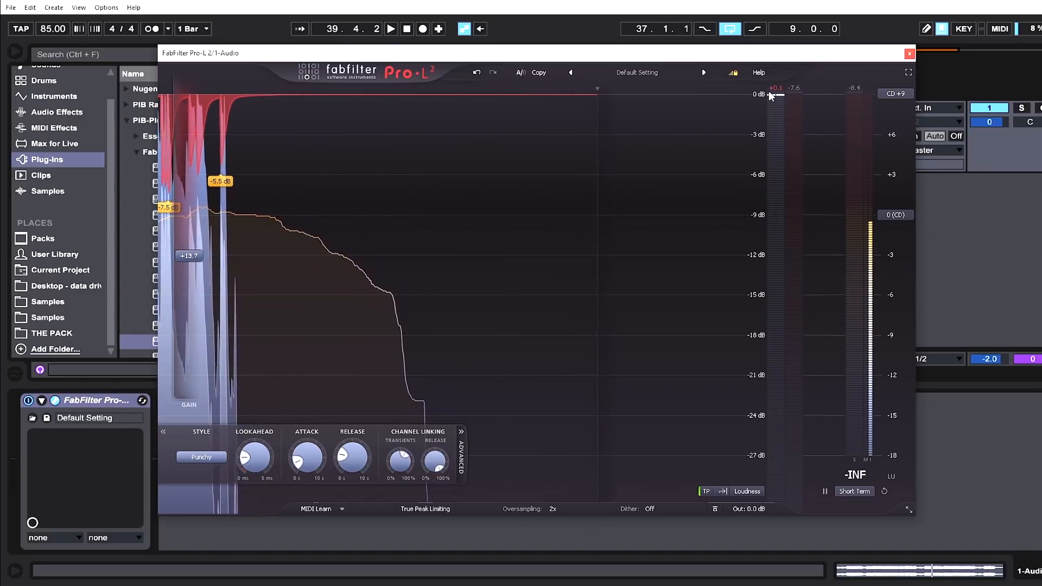
Set oversampling to 4x and resume playback.
click(549, 509)
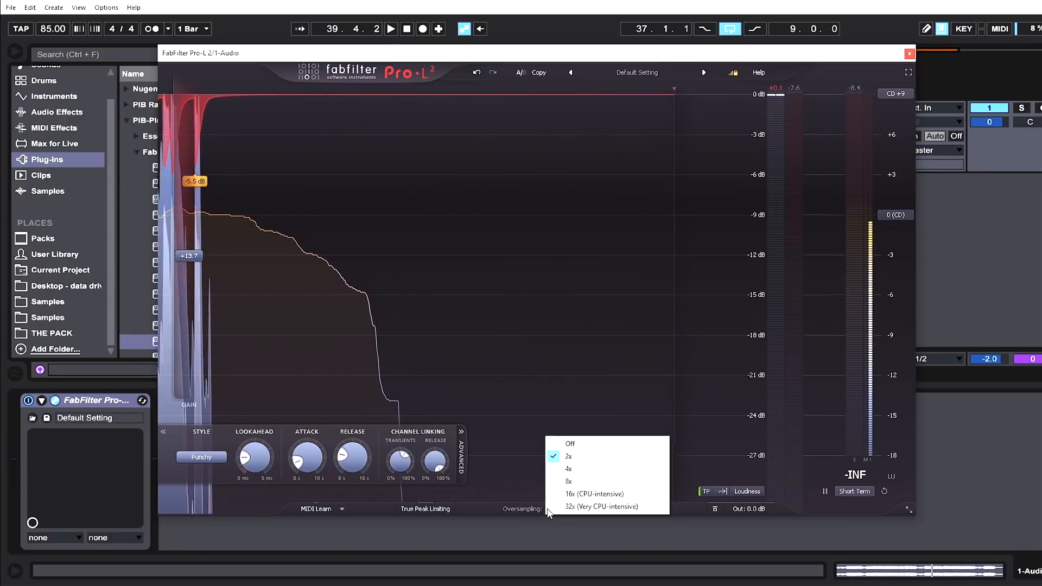
click(568, 469)
key(space)
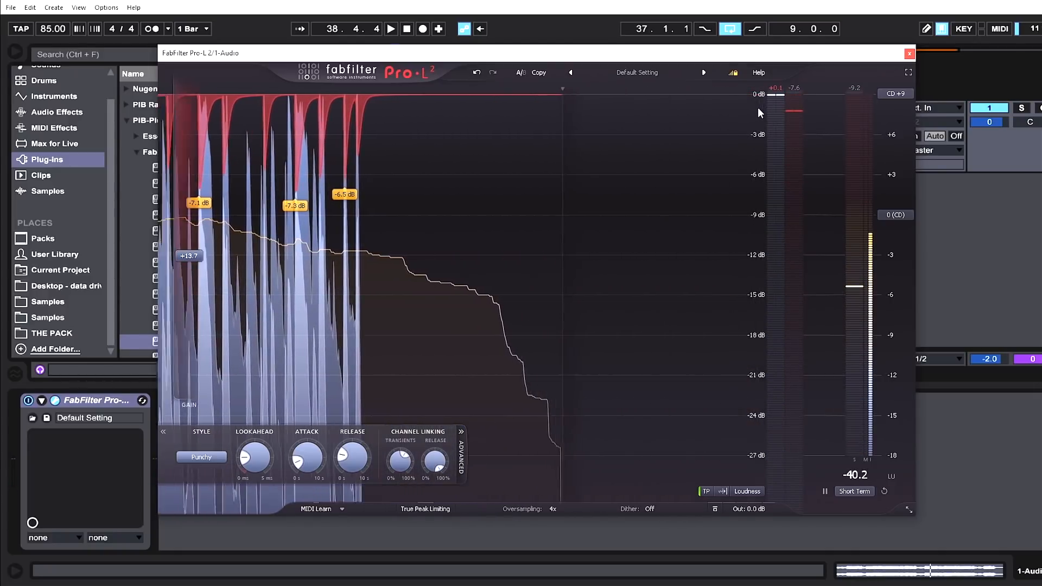
Enable True Peak Limiting and audition the result.
click(447, 508)
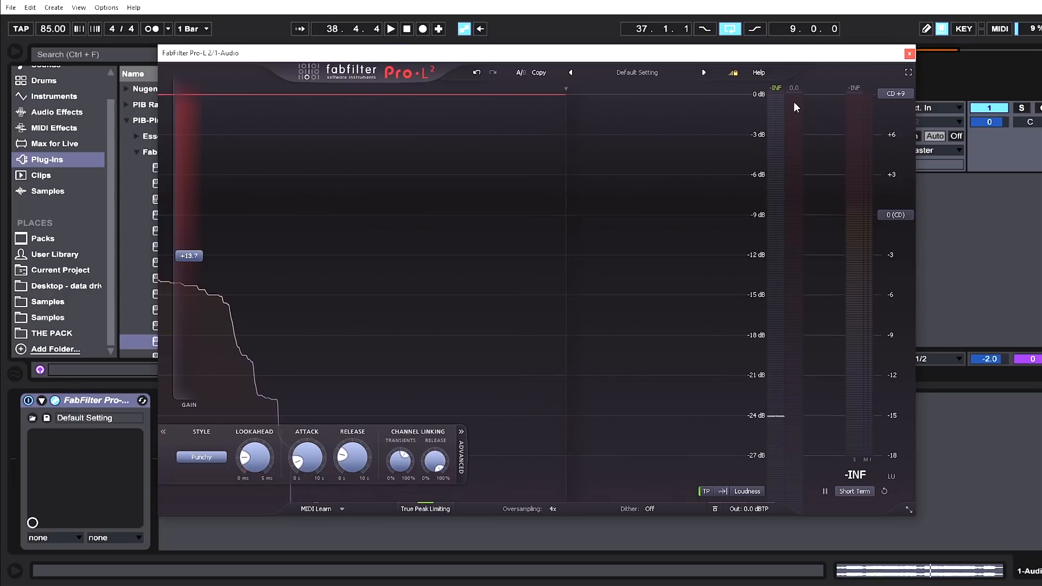
key(space)
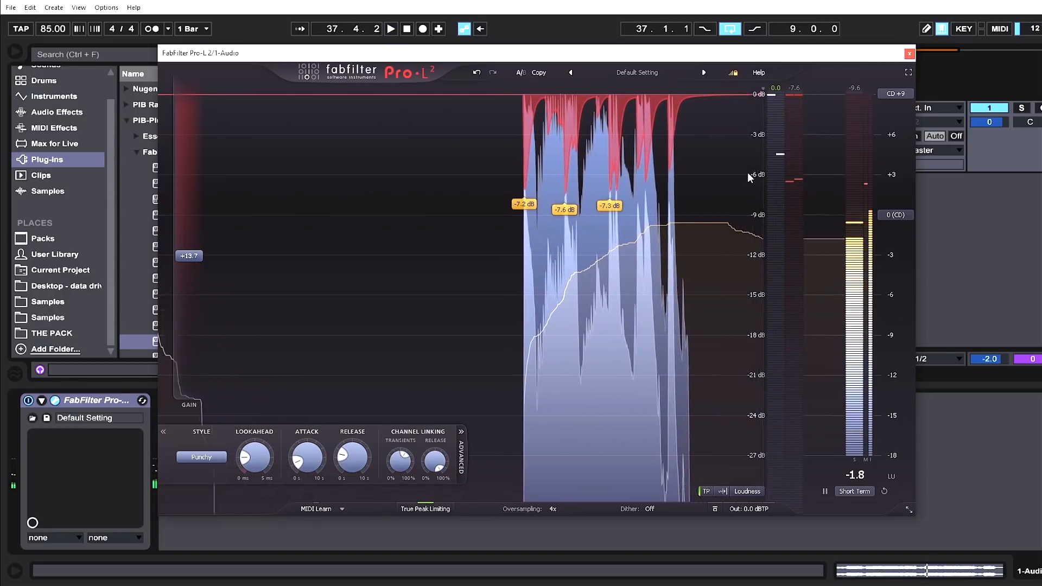
key(space)
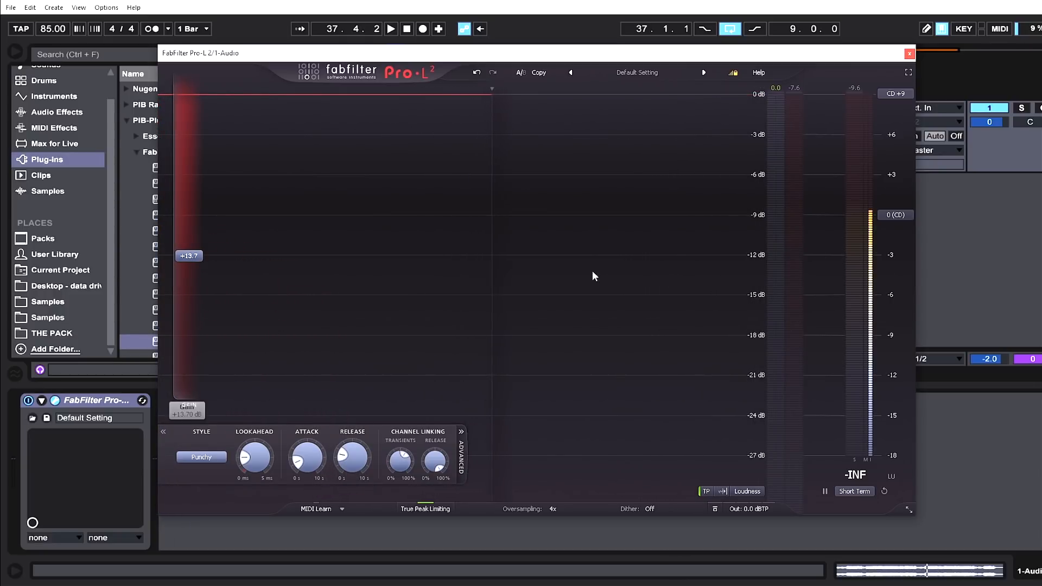
Switch the loudness target scale back to Streaming and lower the gain to about +5.5 dB.
click(885, 215)
click(915, 242)
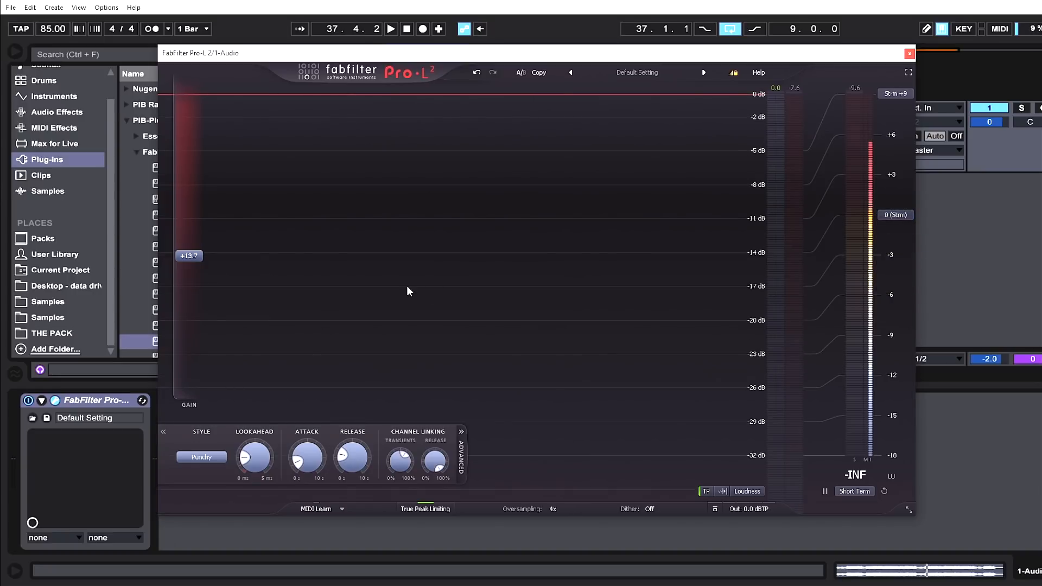
drag(200, 252, 199, 315)
key(space)
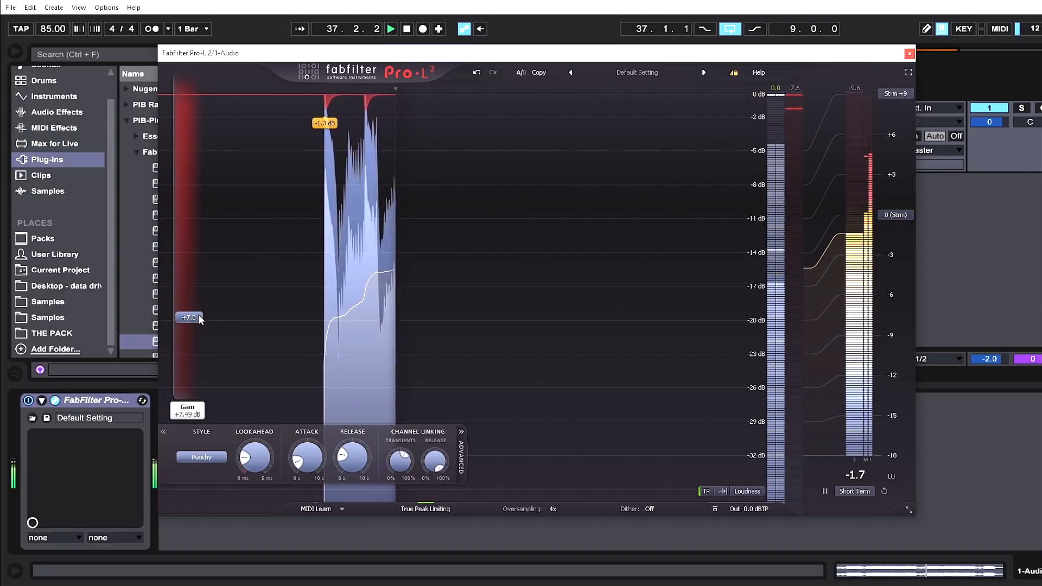
drag(199, 315, 197, 334)
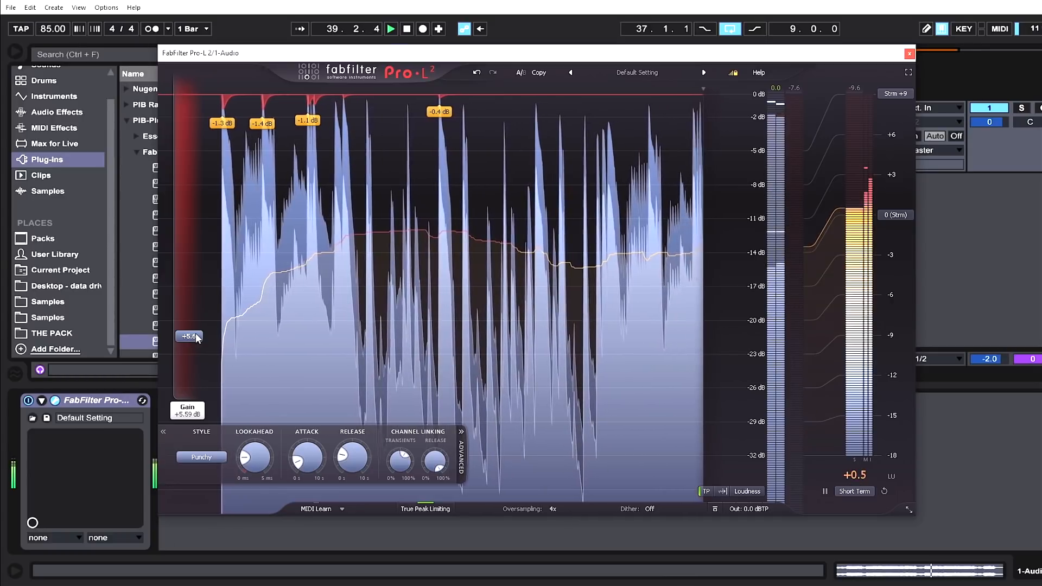
drag(181, 337, 181, 337)
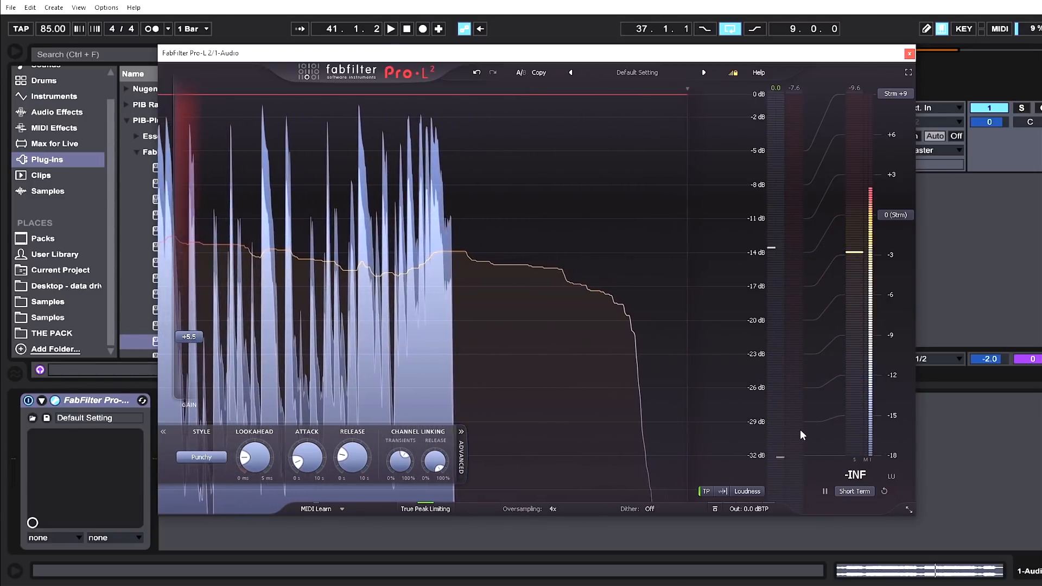
Set the limiter's output level ceiling to -1.0 dBTP.
click(756, 492)
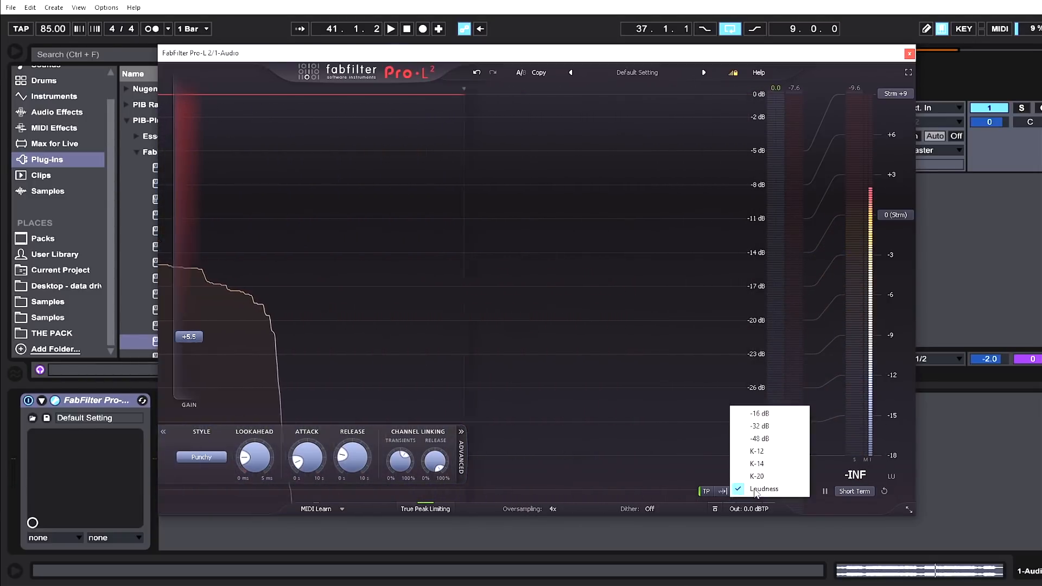
mouse_move(744, 509)
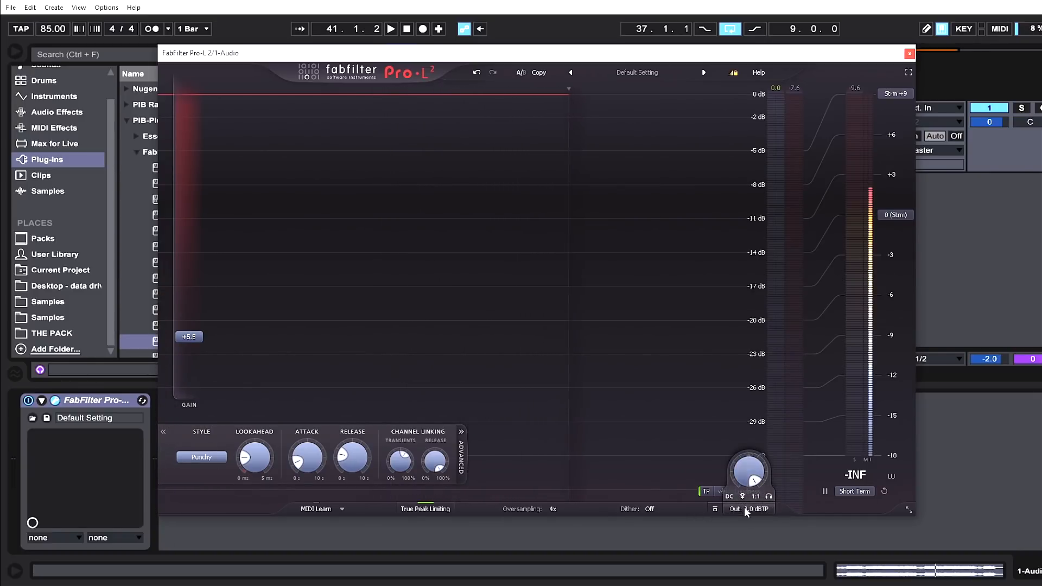
double_click(744, 485)
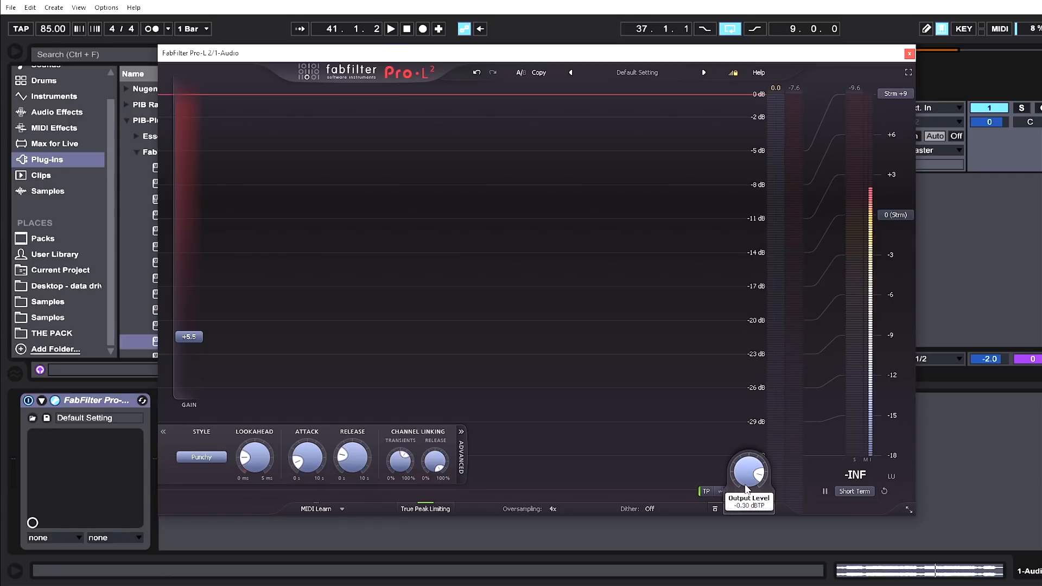
double_click(746, 509)
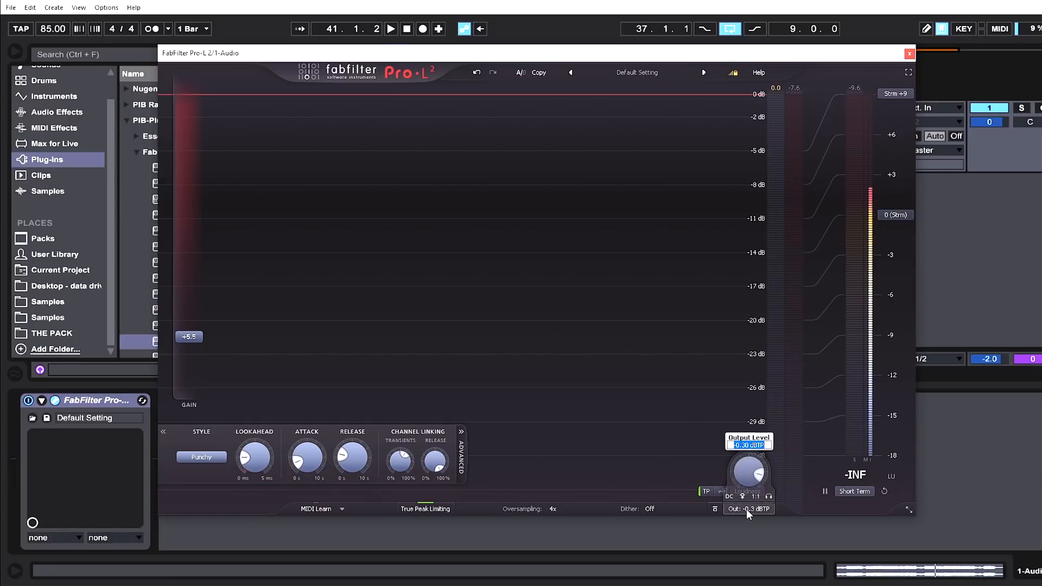
text(-1)
key(Return)
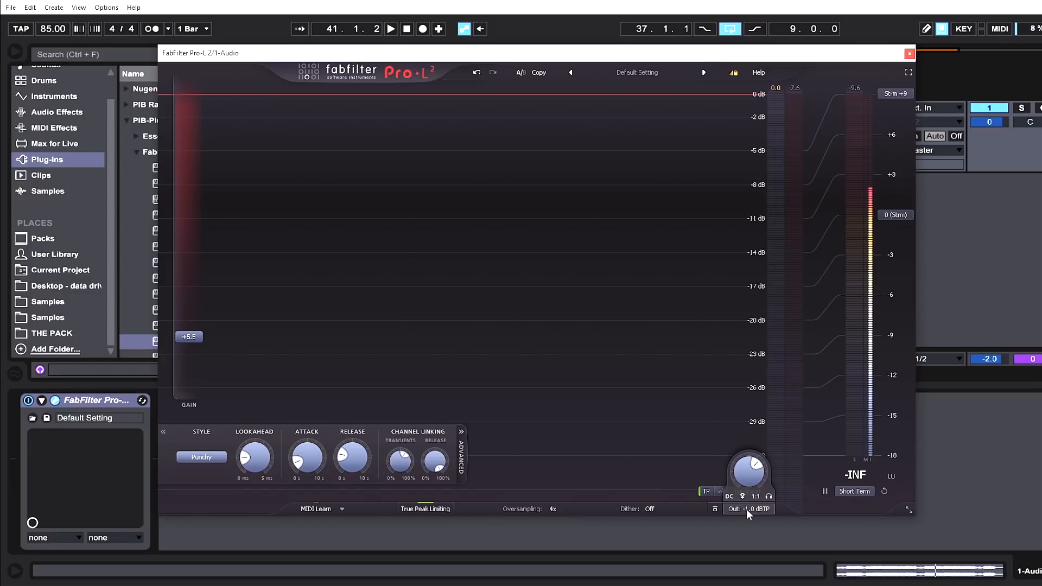
Set the limiter's dither to 16 Bits with Optimized noise shaping.
click(651, 509)
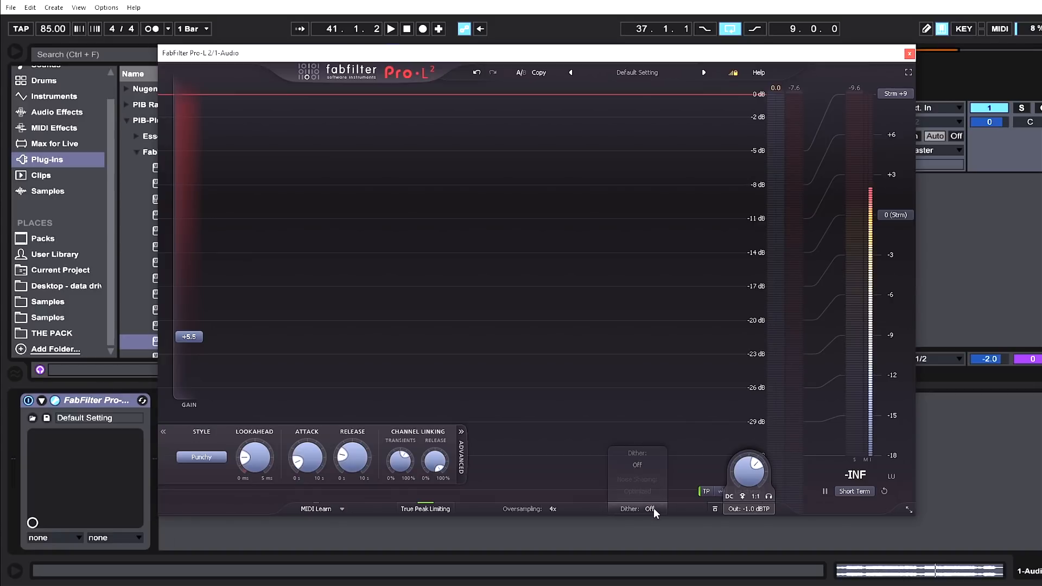
click(641, 466)
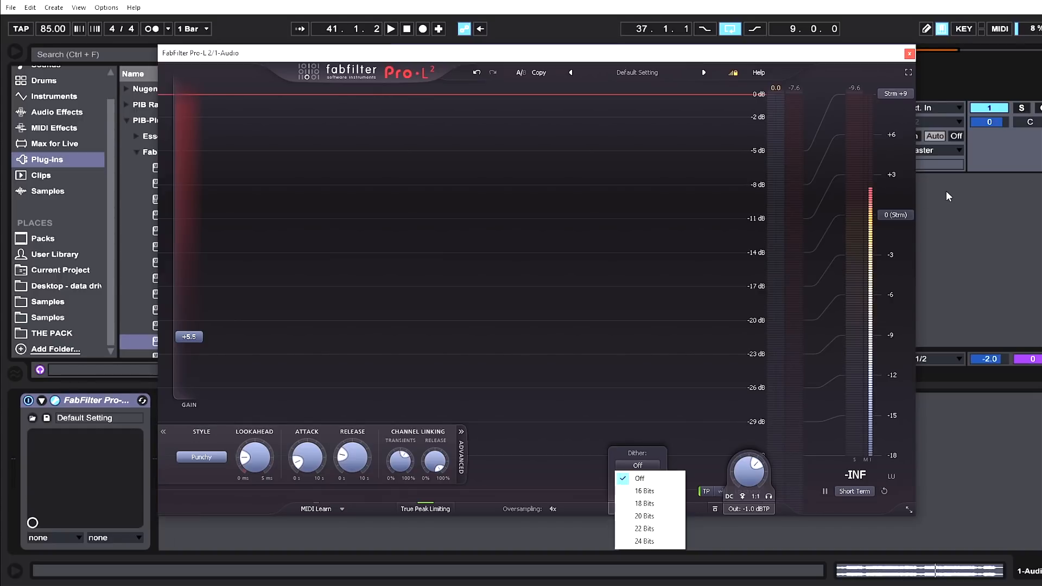
click(640, 492)
click(640, 492)
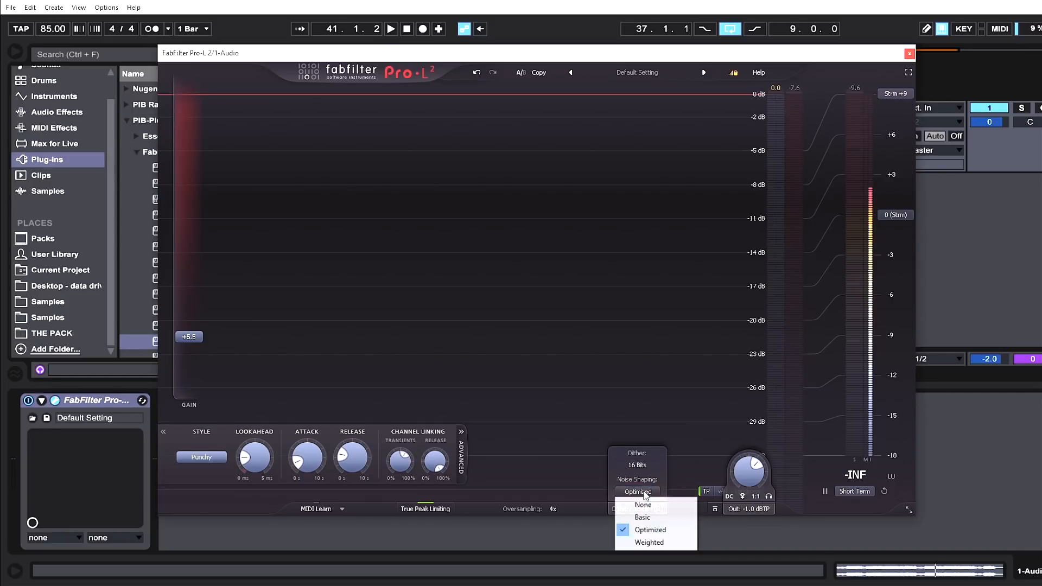
click(661, 530)
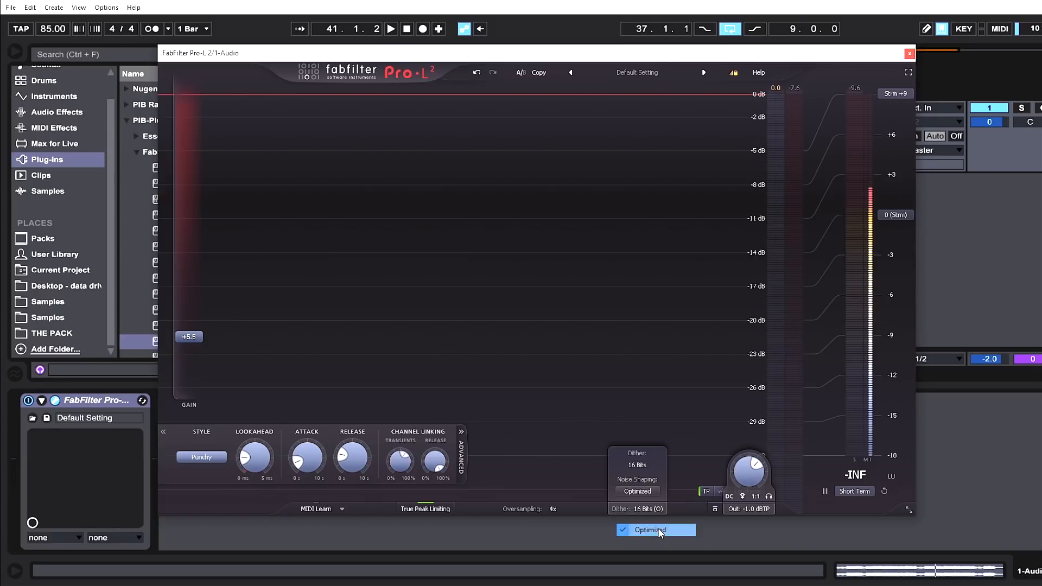
click(639, 491)
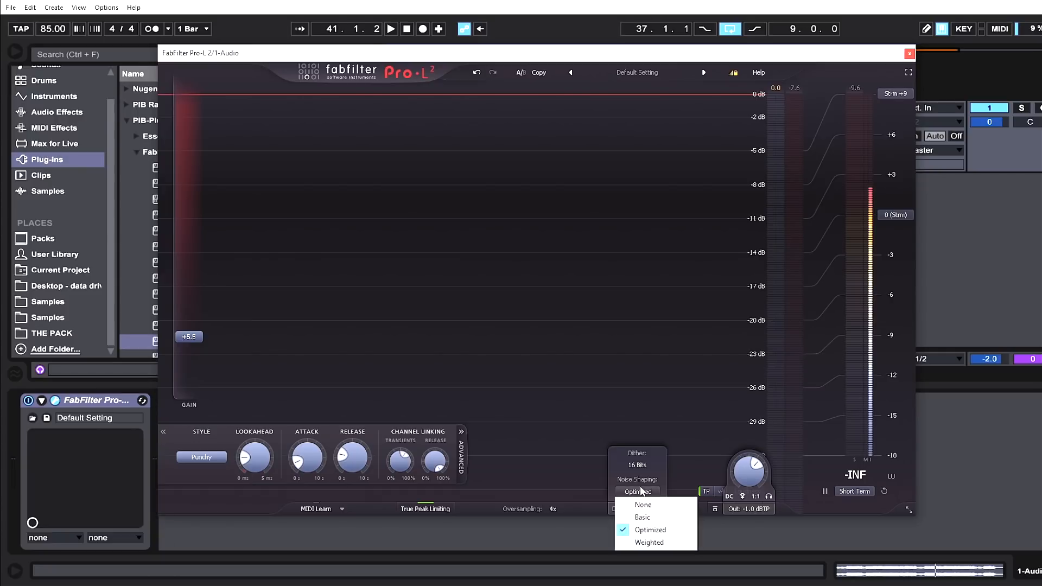
click(610, 492)
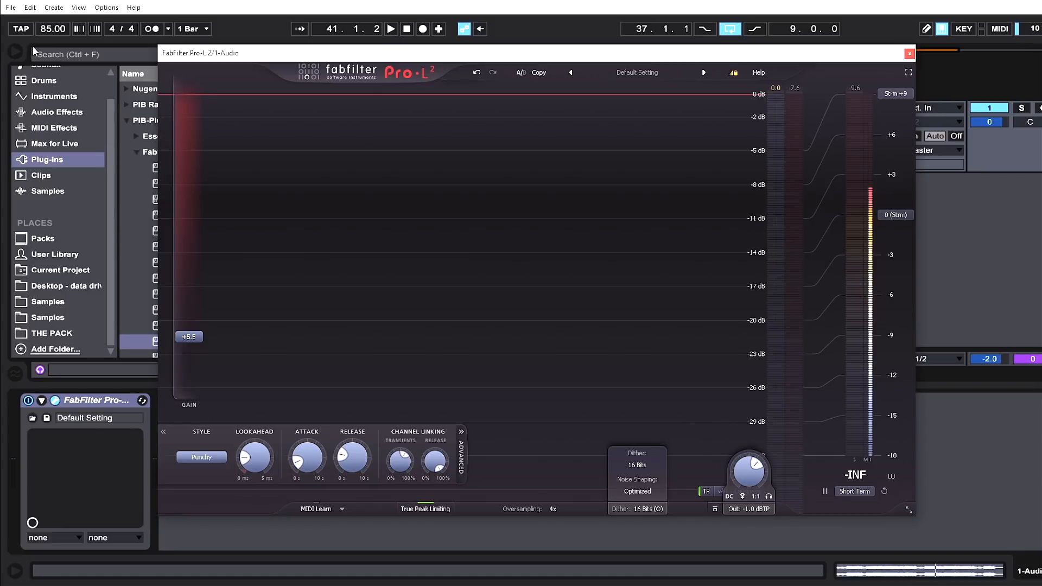
Open the Export Audio/Video dialog and set the export sample rate to 44100.
click(14, 10)
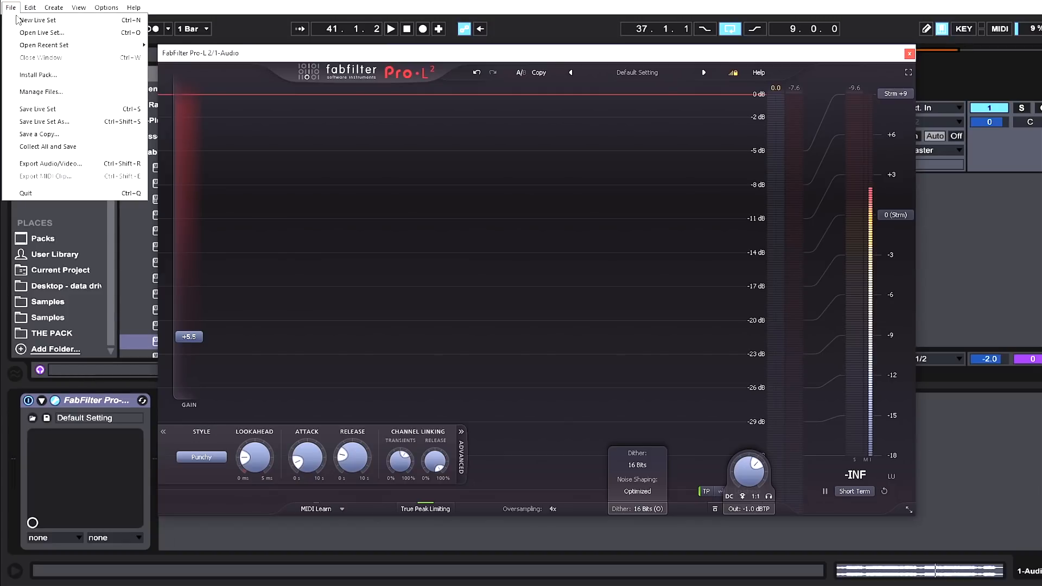
click(93, 164)
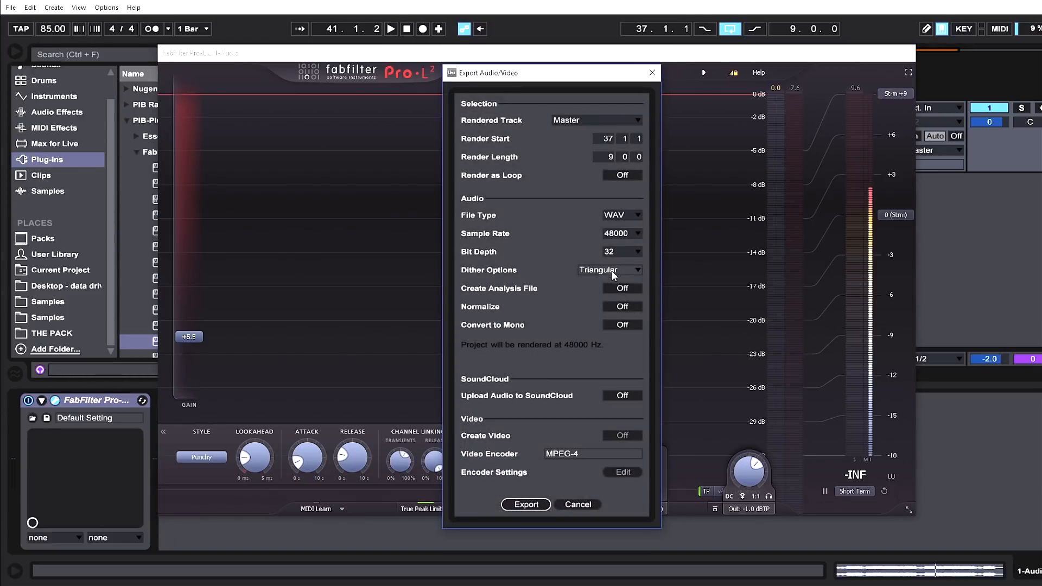
click(631, 236)
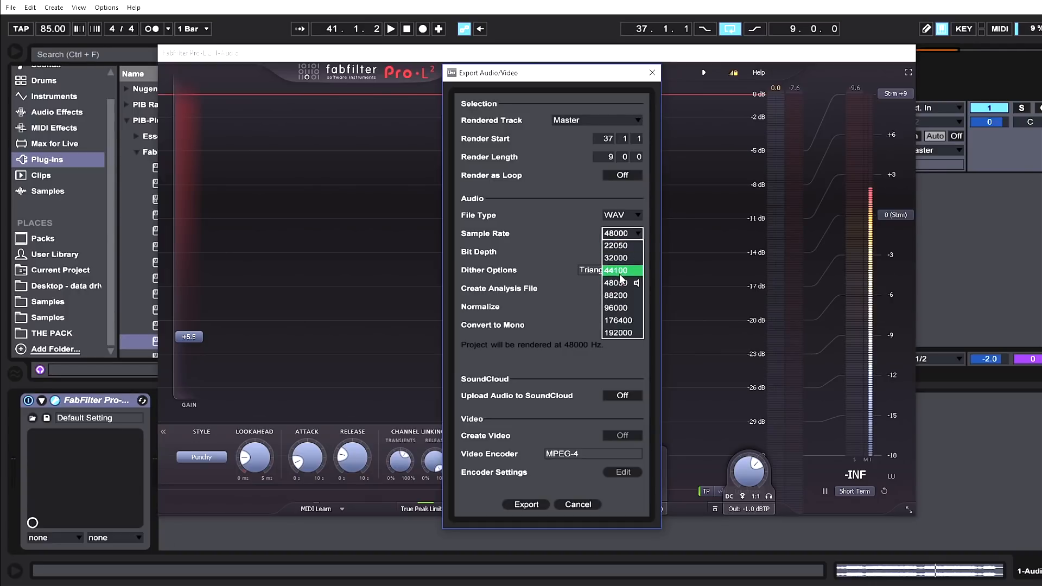
click(619, 268)
Set the export bit depth to 16 and dither options to No Dither, then close the dialog.
click(621, 252)
click(623, 266)
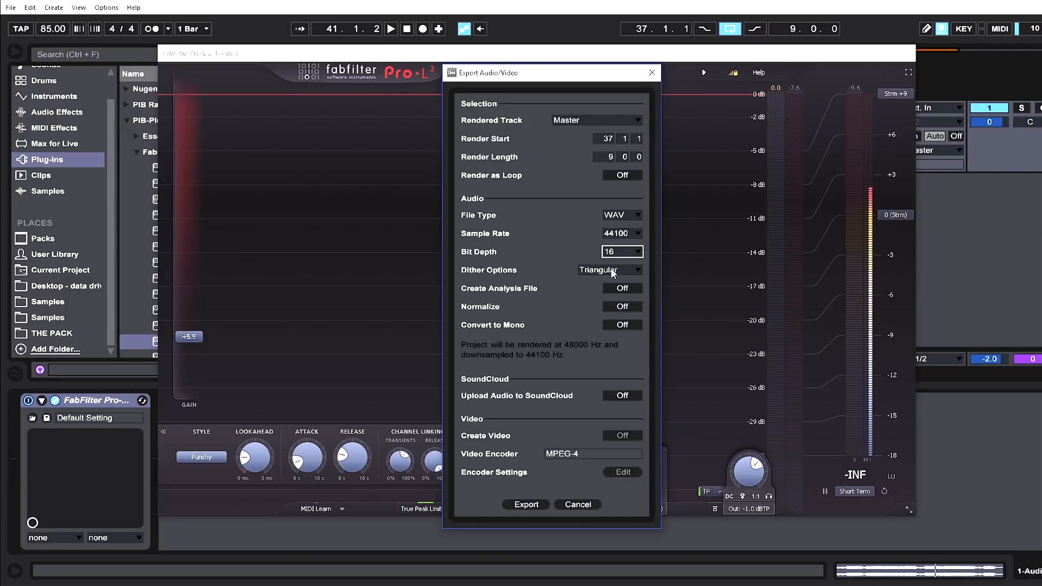
click(613, 270)
click(617, 283)
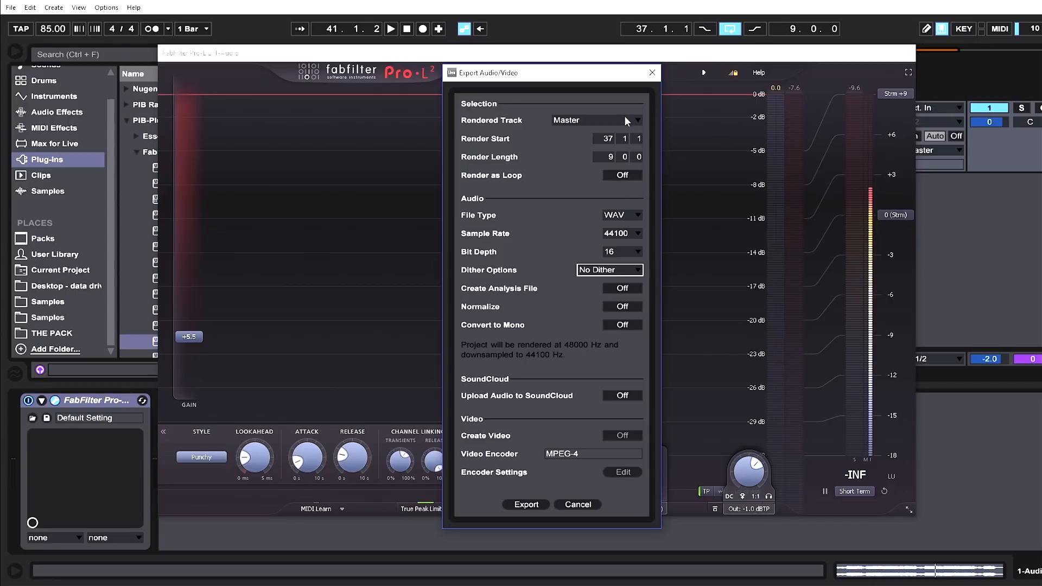
click(651, 72)
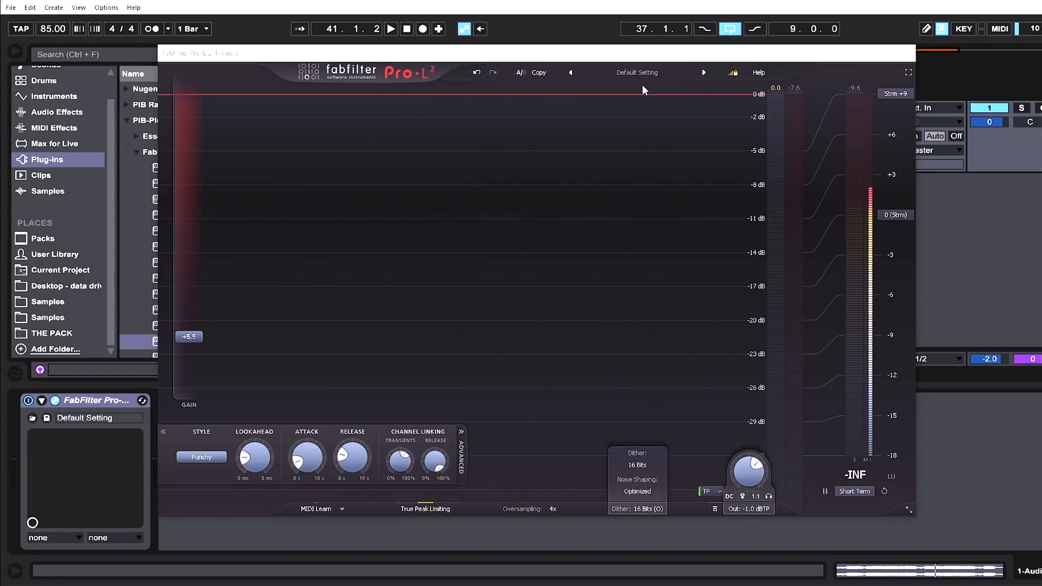